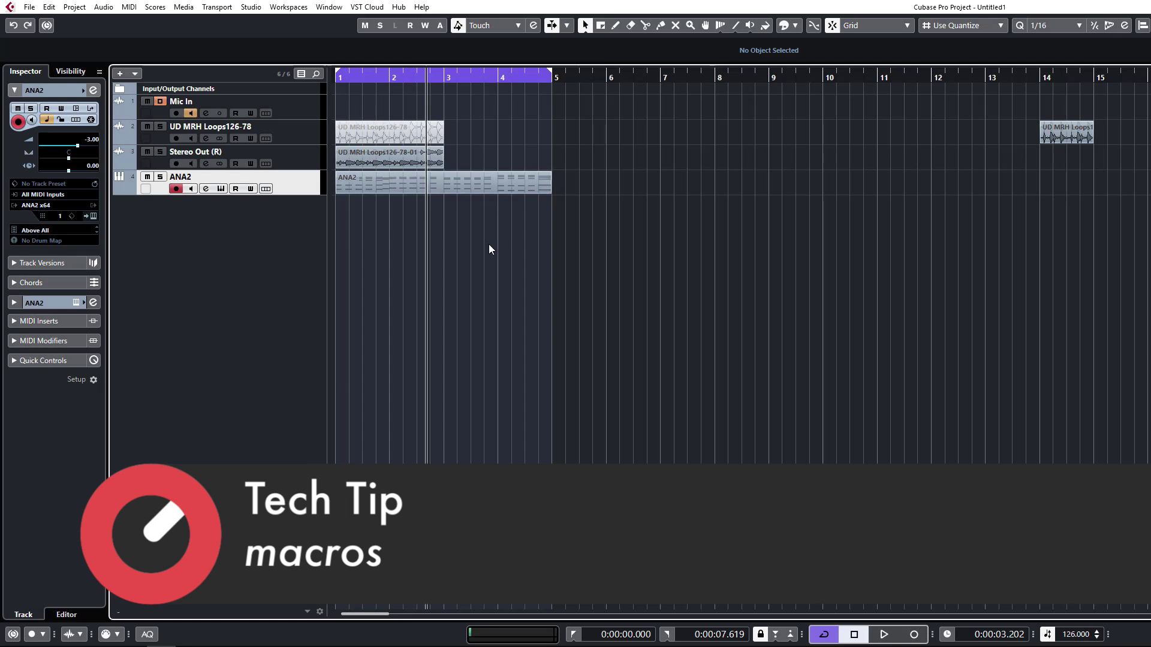
Adjust the project window so the Mic In, two loop tracks and the ANA2 track are in view
{"action": "left_click_drag", "start_coordinate": [521, 248], "coordinate": [417, 193]}
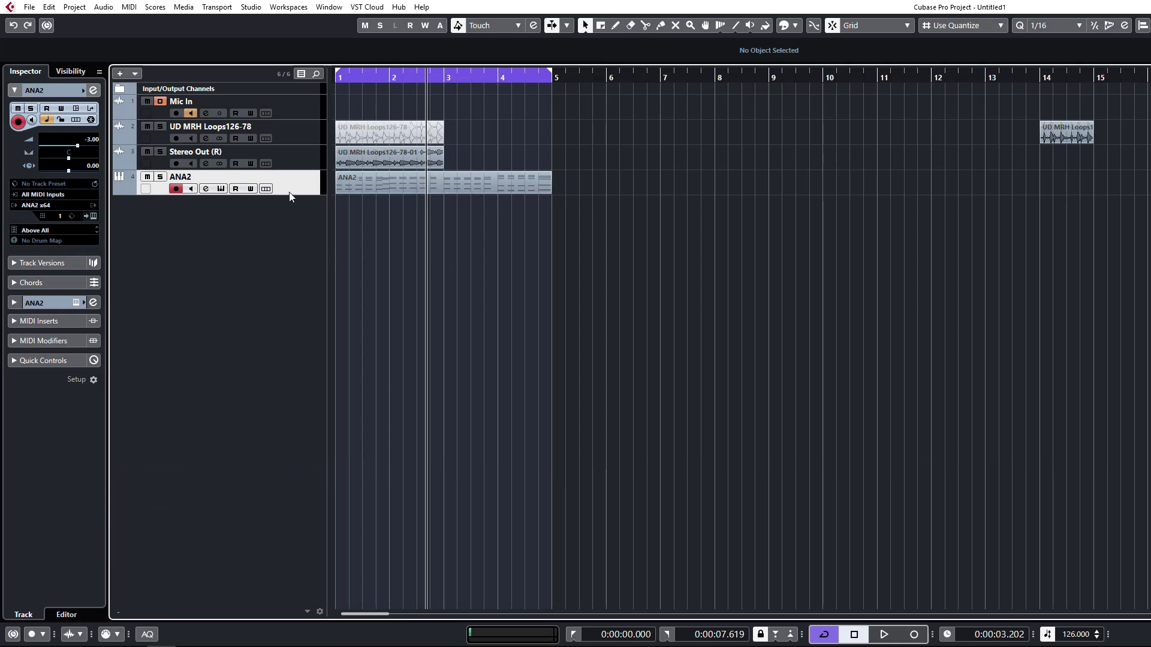
Browse the Edit > Macros submenu, including Create Stack, and close it without running any
{"action": "left_click", "coordinate": [49, 7]}
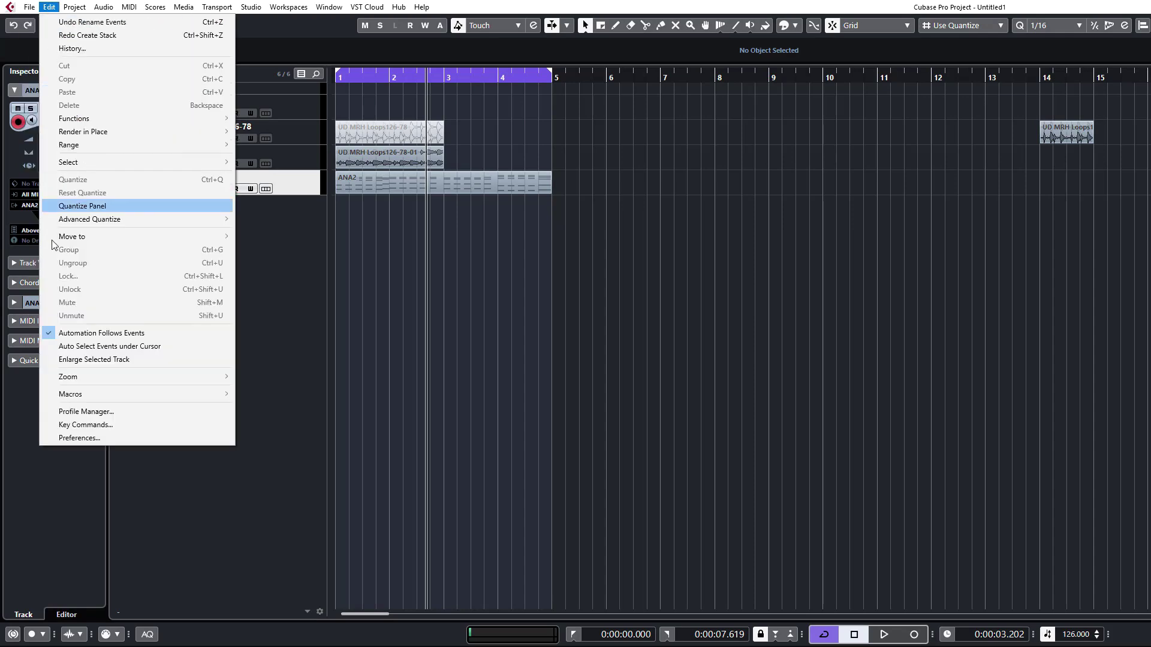
{"action": "mouse_move", "coordinate": [150, 394]}
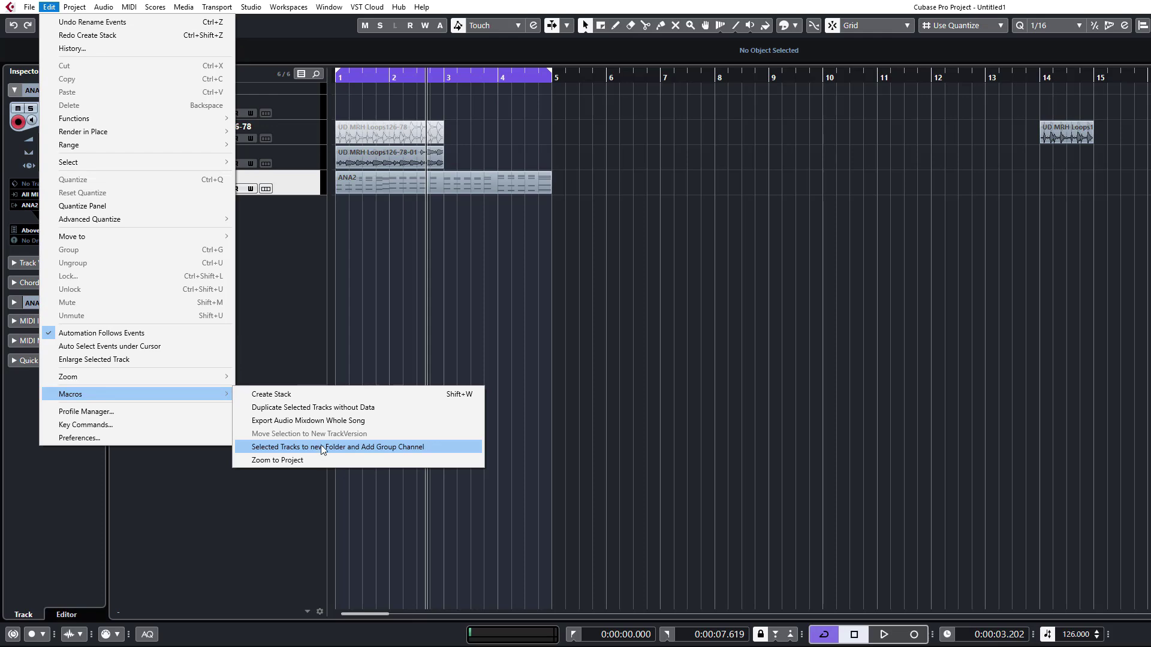
{"action": "left_click", "coordinate": [405, 340]}
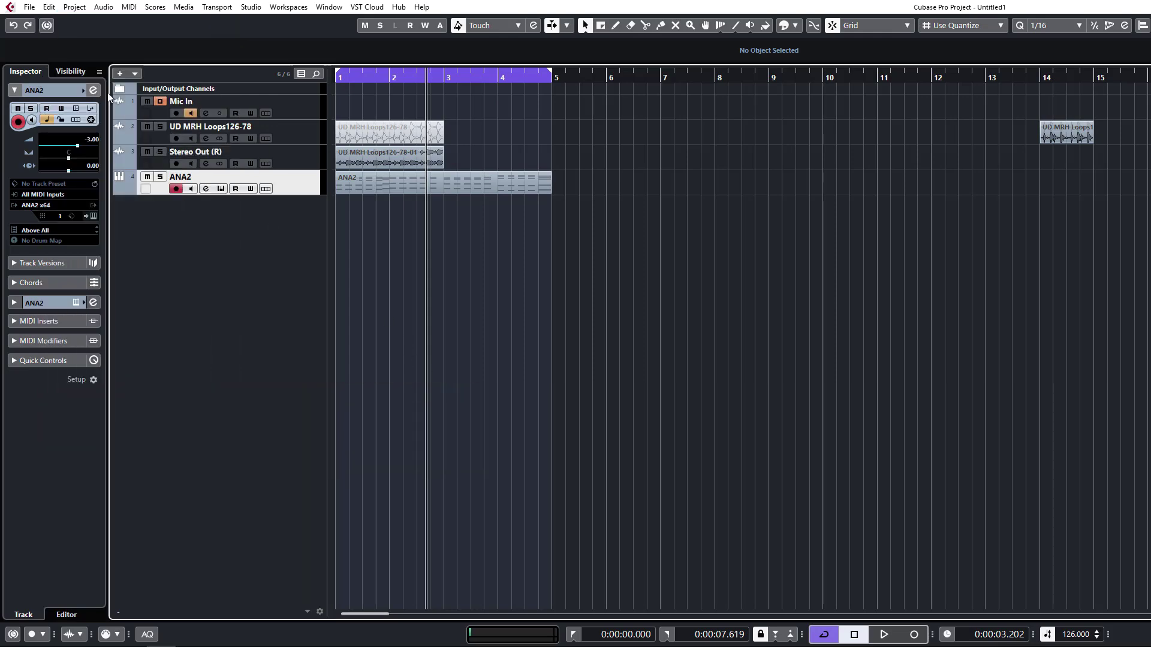
Open the Key Commands settings with the macros list shown
{"action": "left_click", "coordinate": [48, 7]}
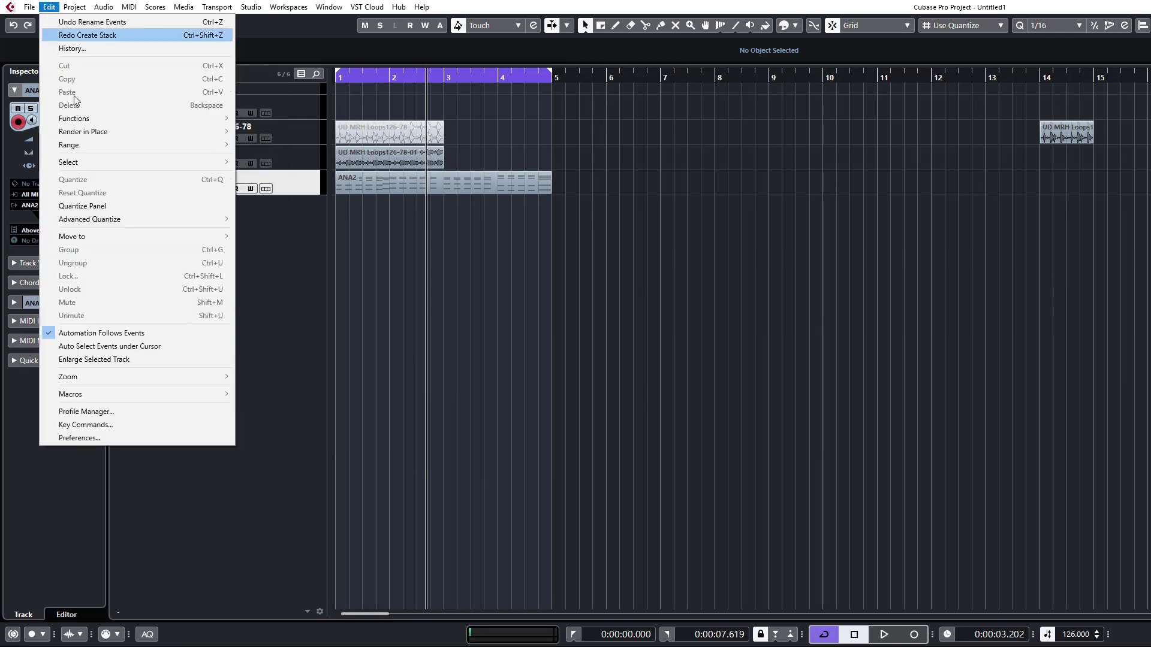
{"action": "left_click", "coordinate": [120, 427]}
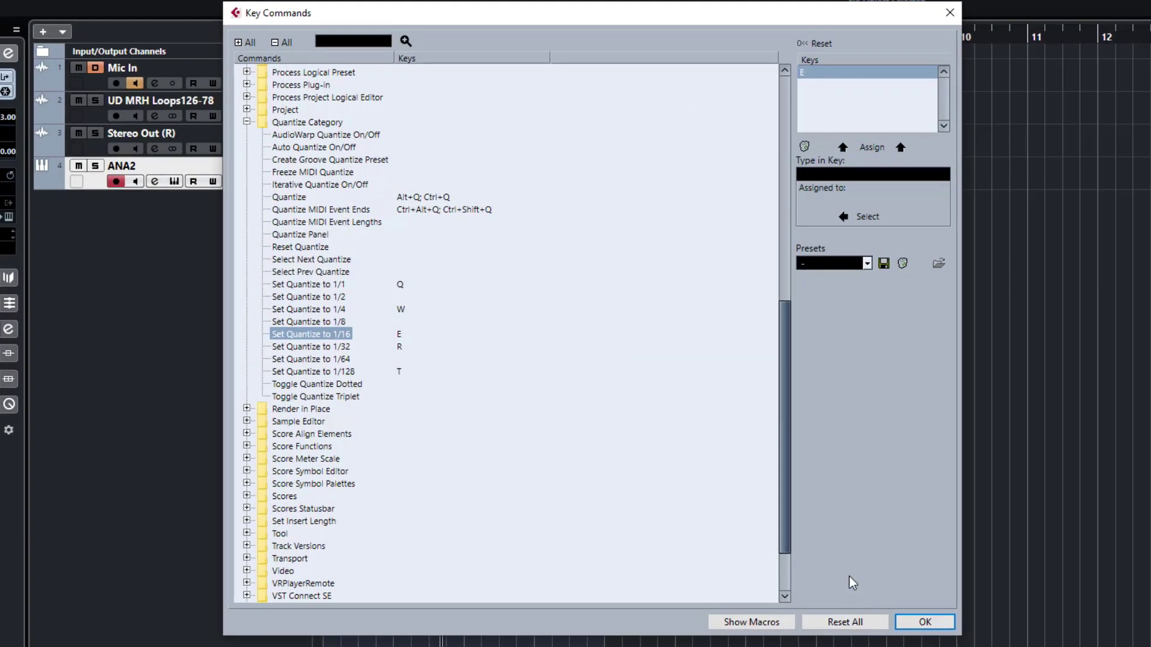
{"action": "left_click", "coordinate": [769, 624]}
Delete the old Create Stack macro and add a new empty macro named 'Create Stack'
{"action": "left_click", "coordinate": [282, 489]}
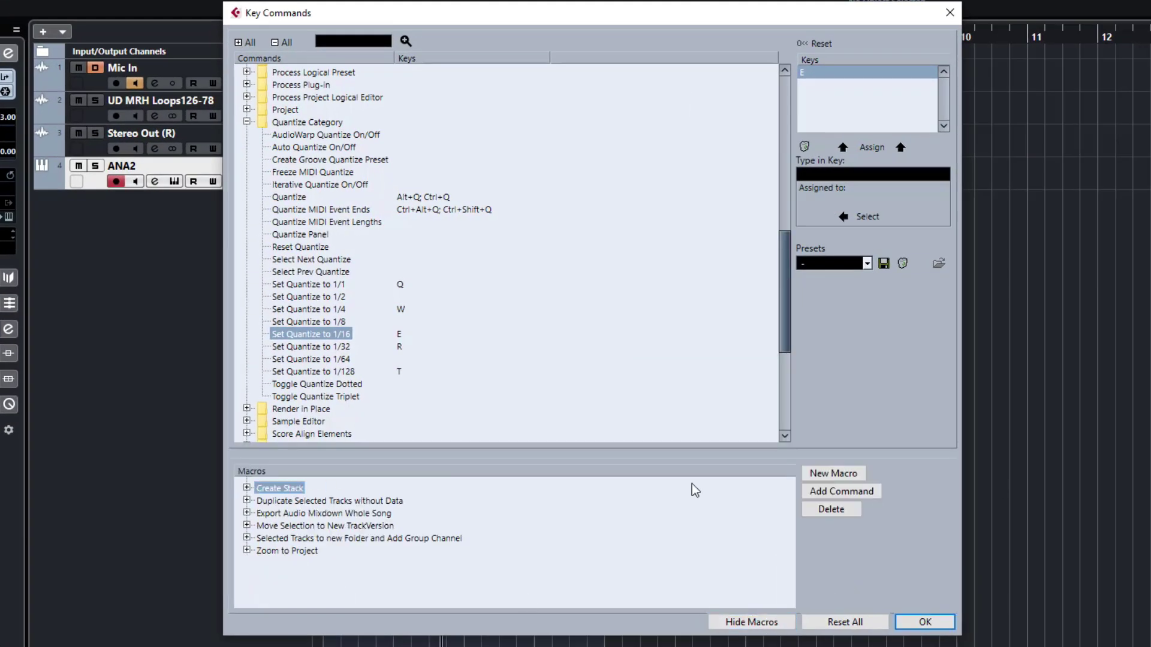
{"action": "left_click", "coordinate": [832, 508]}
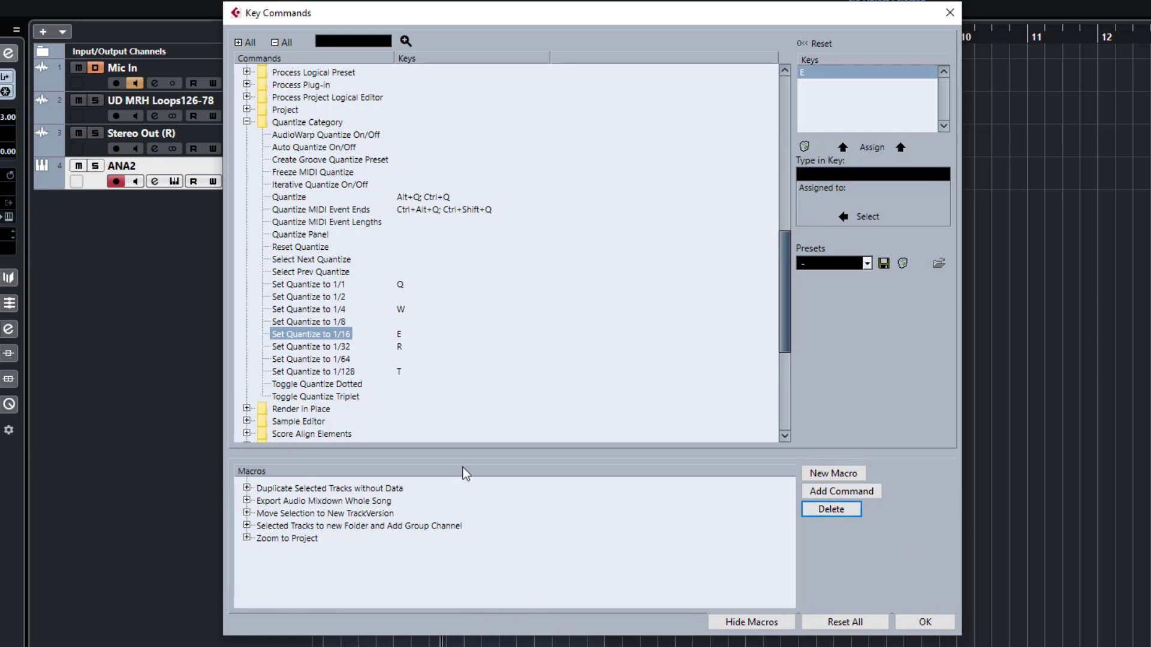
{"action": "left_click", "coordinate": [842, 478]}
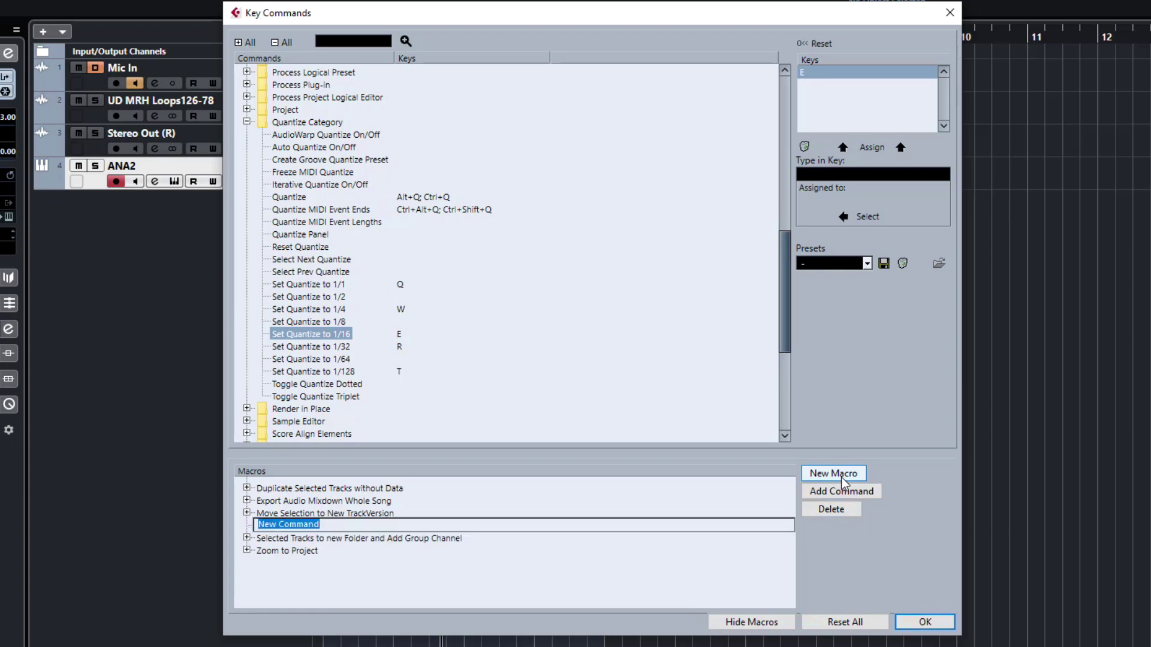
{"action": "type", "text": "Create "}
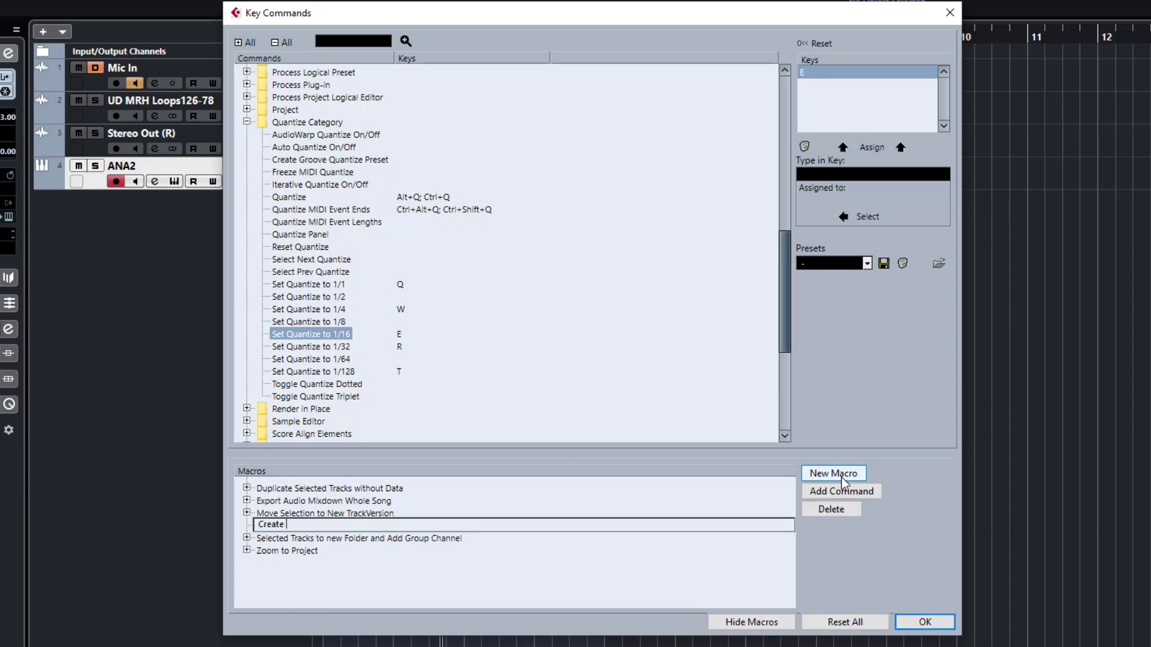
{"action": "type", "text": "Stack"}
{"action": "key", "text": "Return"}
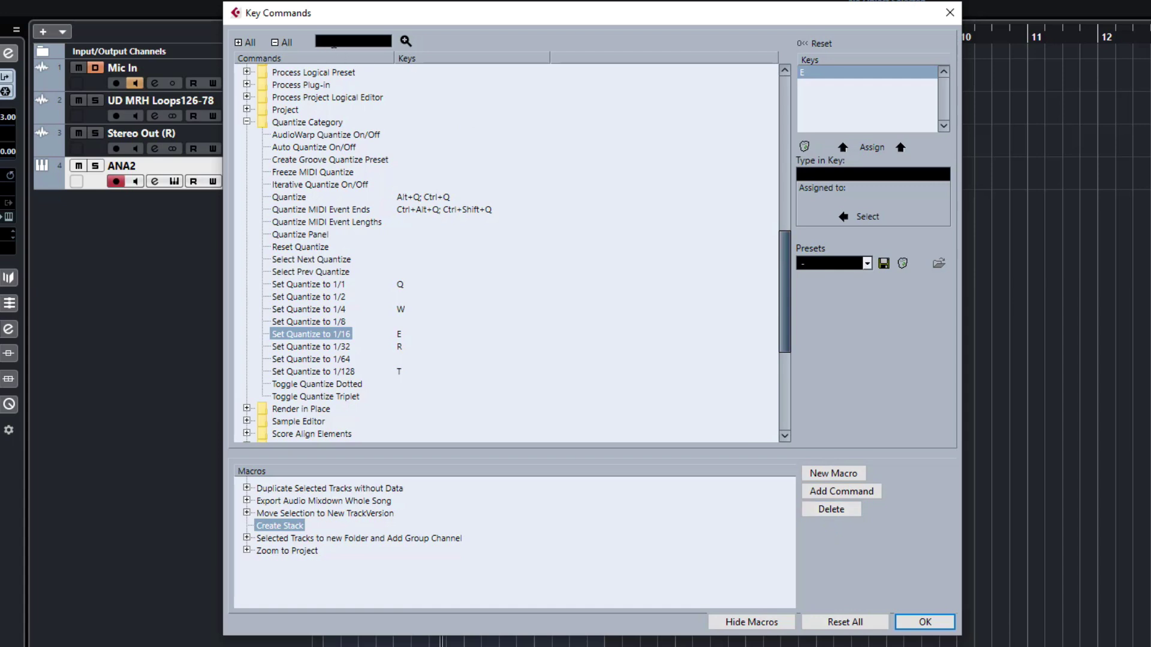
Search 'duplicate track' and add Project > Duplicate Tracks as Create Stack's first command
{"action": "type", "text": "duplicate track"}
{"action": "key", "text": "Return"}
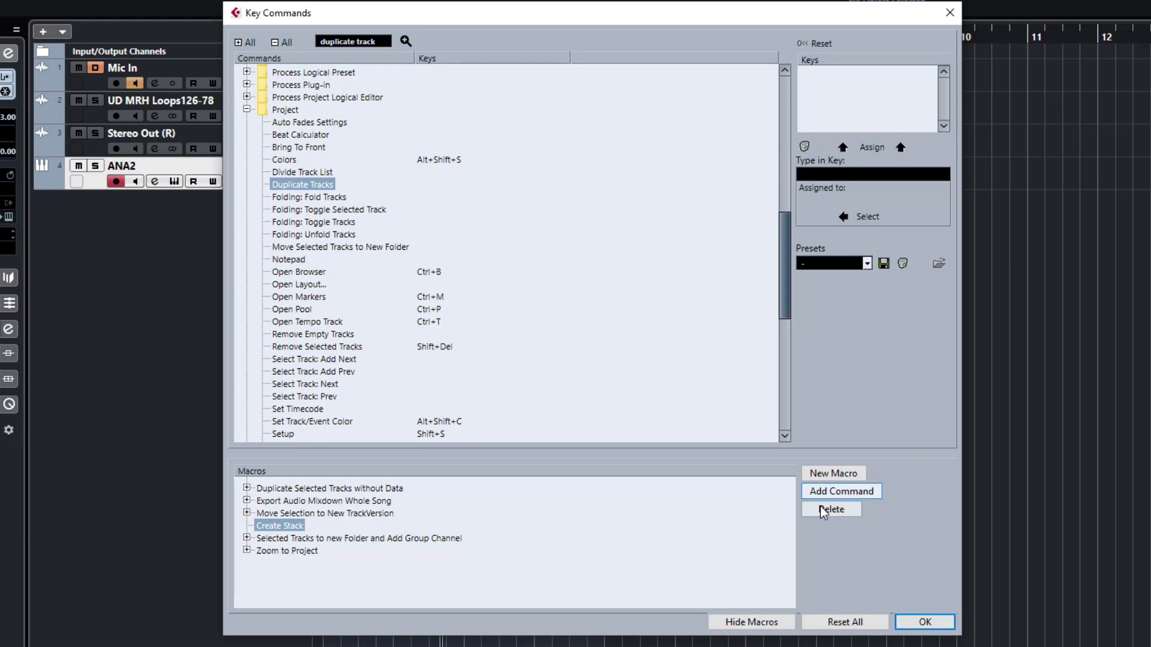
{"action": "left_click", "coordinate": [834, 490]}
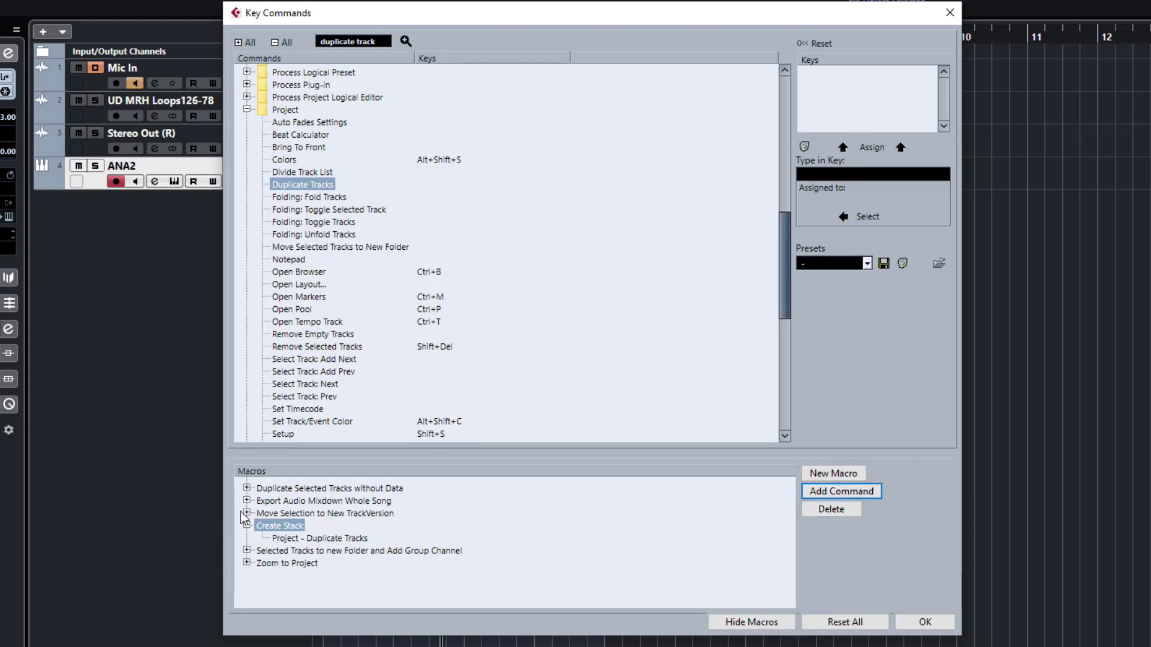
{"action": "left_click", "coordinate": [275, 539]}
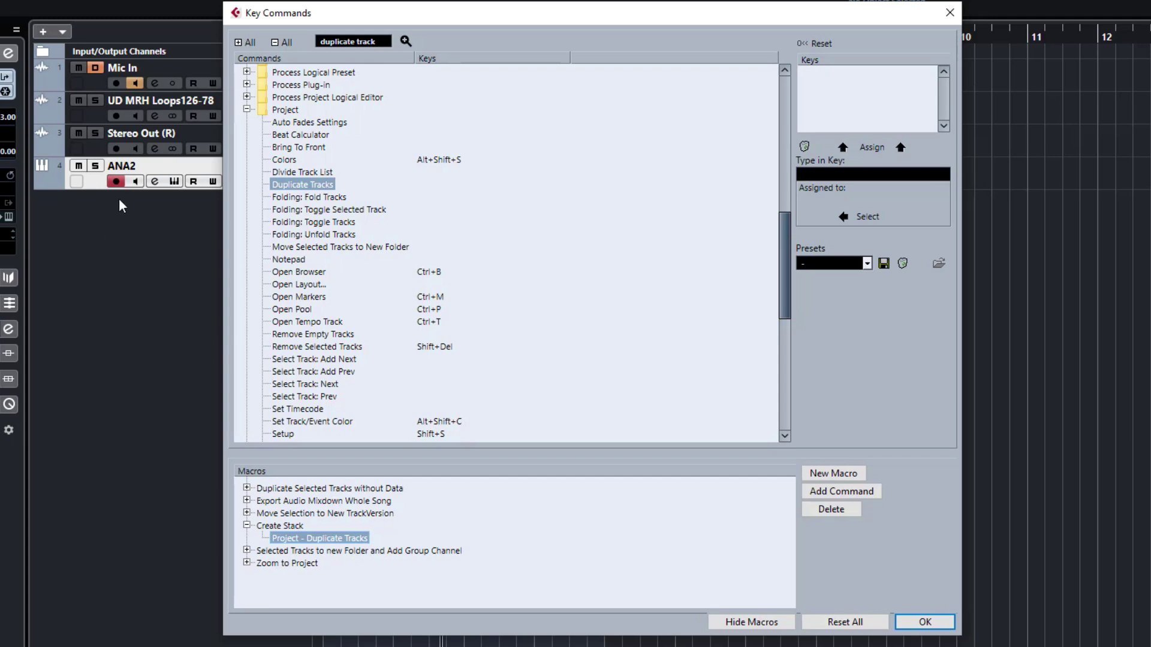
Search 'select' and add Select Track: Add Prev as Create Stack's second command
{"action": "left_click", "coordinate": [364, 41]}
{"action": "type", "text": "select"}
{"action": "key", "text": "Return"}
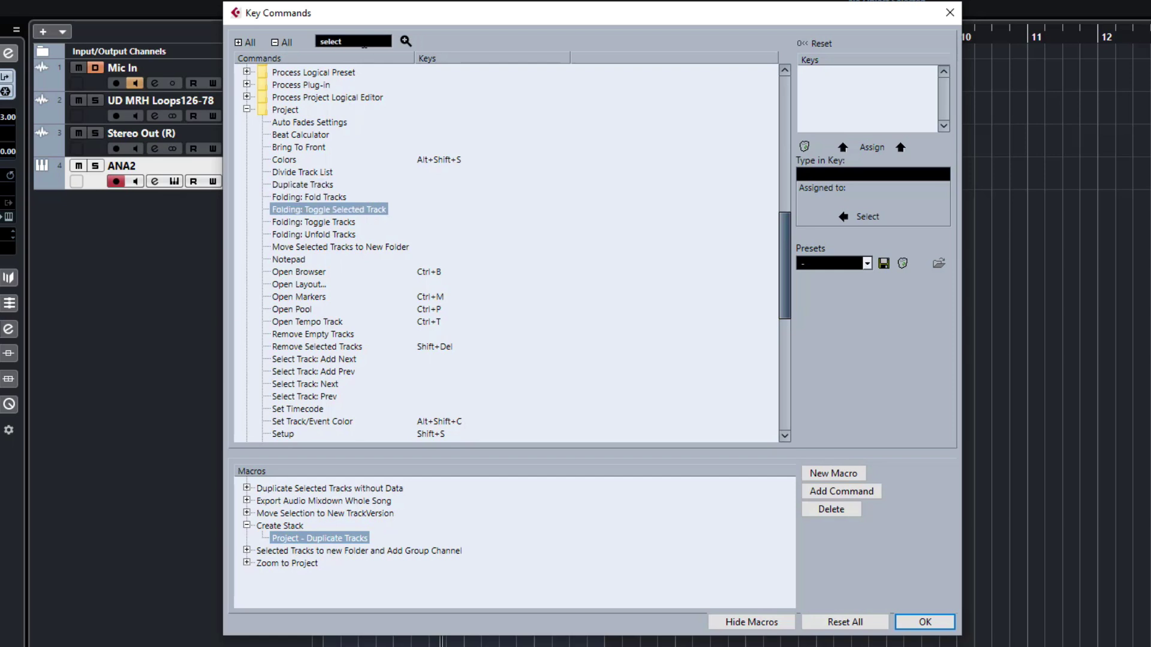
{"action": "left_click", "coordinate": [405, 41]}
{"action": "left_click", "coordinate": [406, 41]}
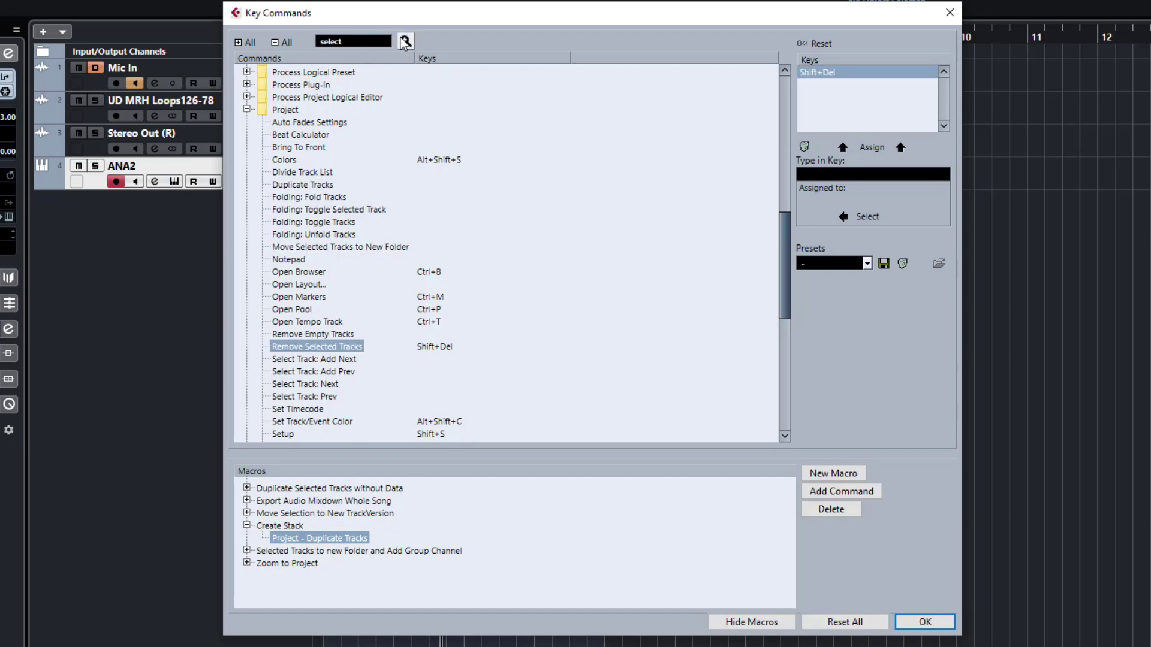
{"action": "left_click", "coordinate": [406, 41]}
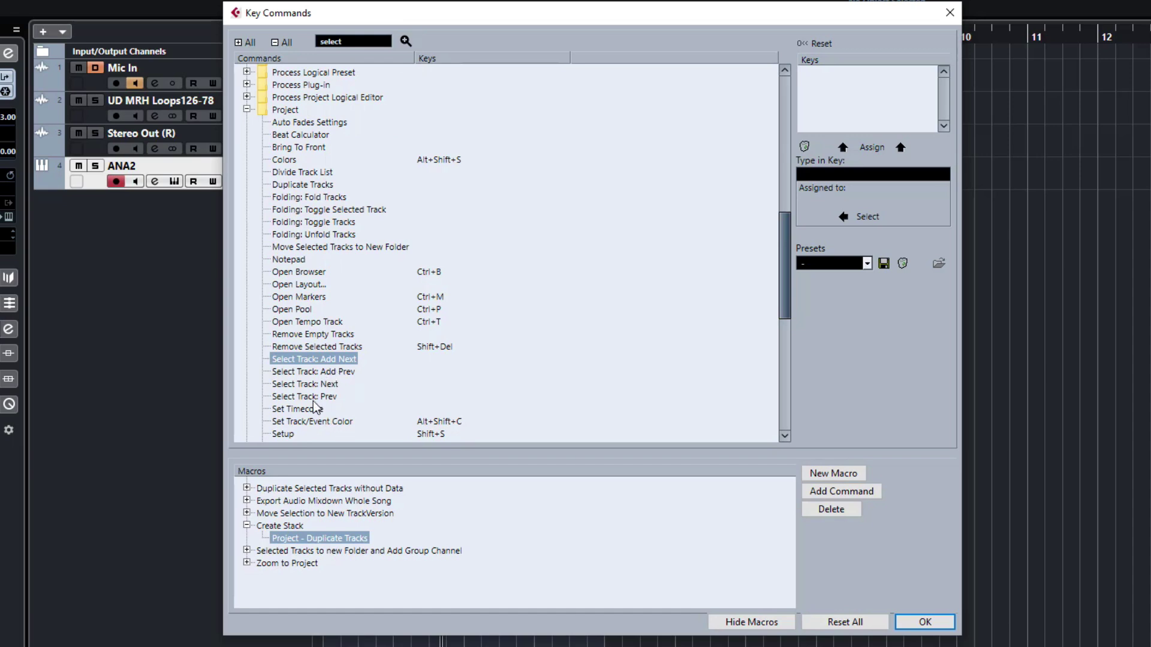
{"action": "left_click", "coordinate": [322, 373]}
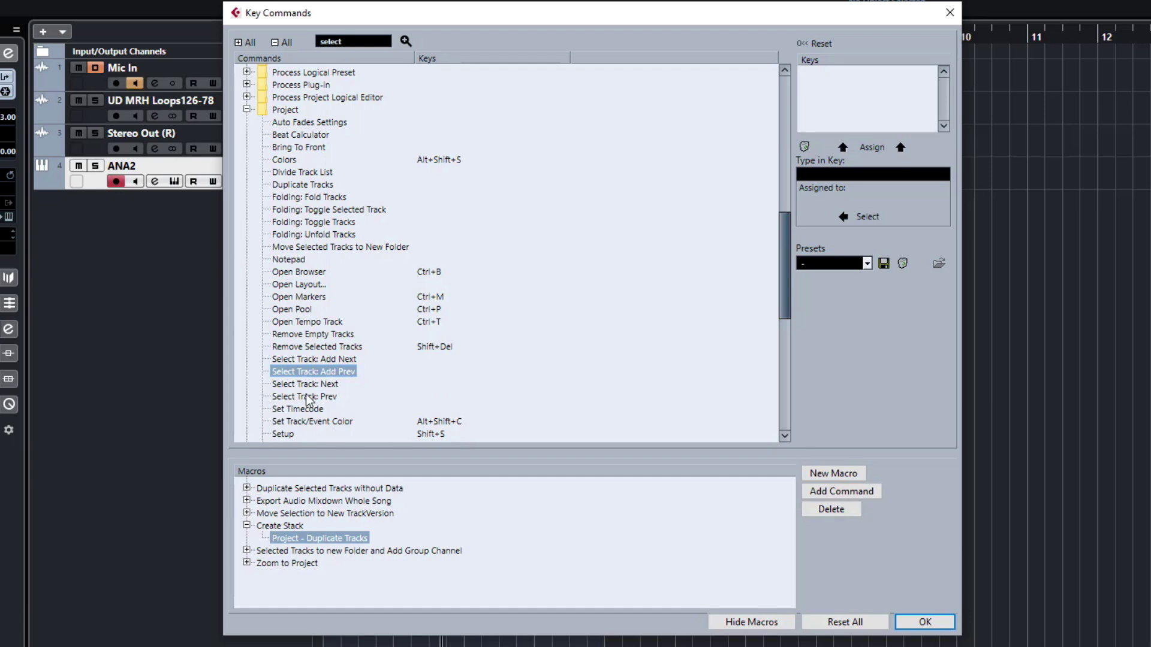
{"action": "left_click", "coordinate": [843, 494]}
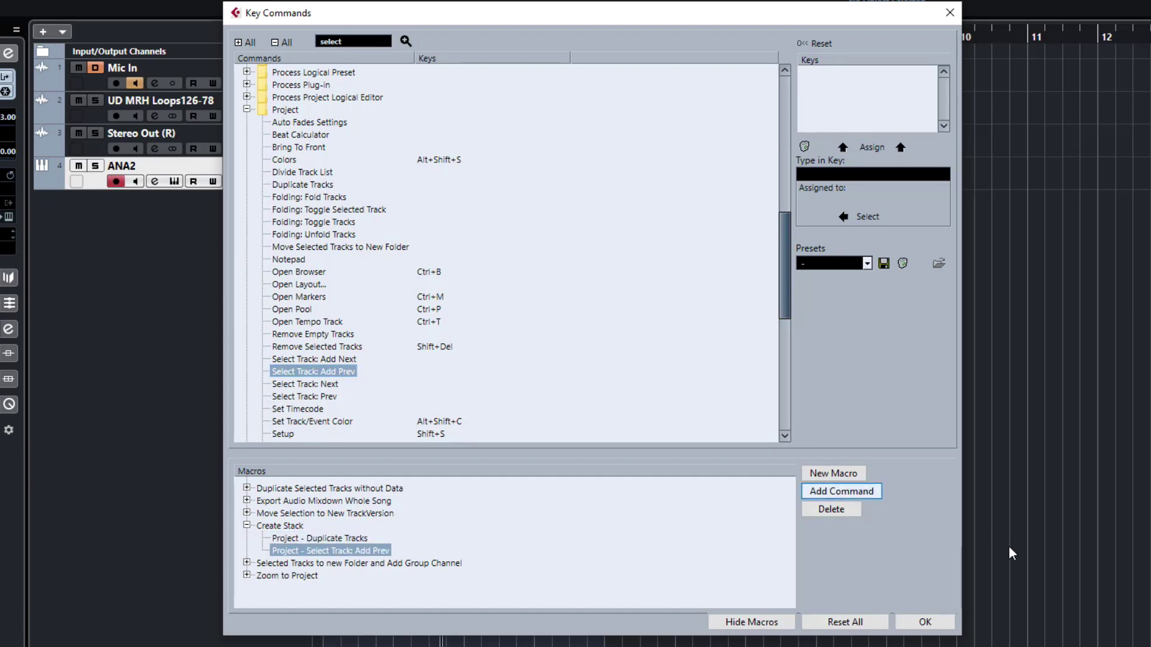
{"action": "left_click", "coordinate": [246, 110]}
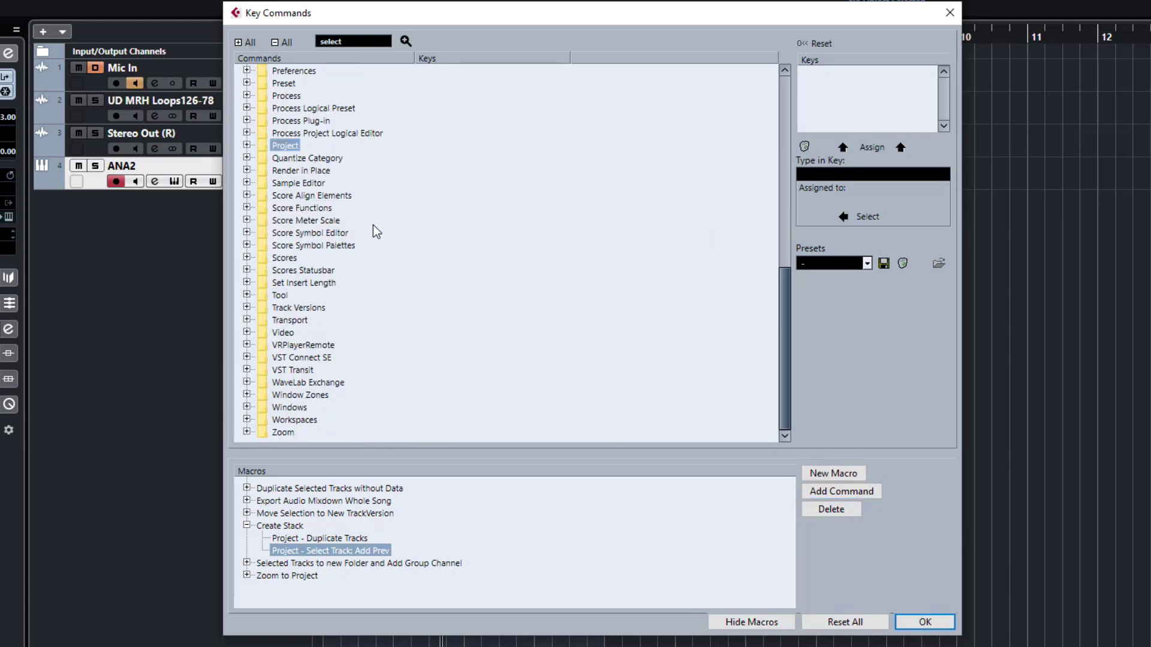
Add the Selected Tracks to new Folder and Add Group Channel macro as Create Stack's third command
{"action": "scroll", "coordinate": [313, 161], "scroll_direction": "up", "scroll_amount": 2}
{"action": "scroll", "coordinate": [340, 165], "scroll_direction": "up", "scroll_amount": 2}
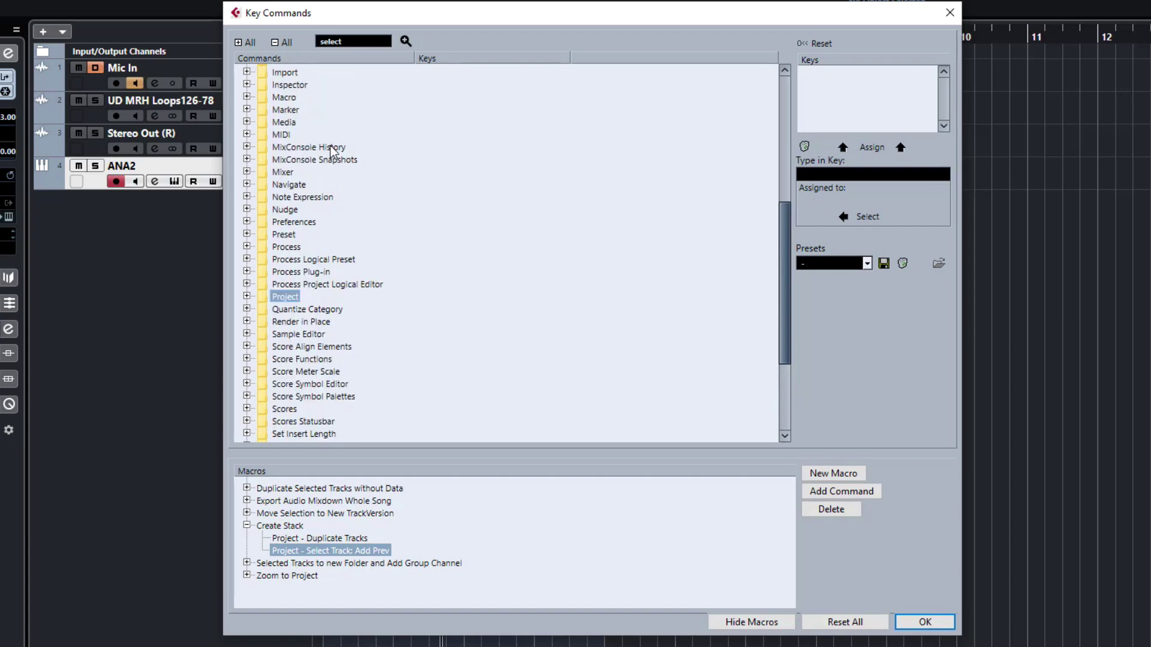
{"action": "left_click", "coordinate": [247, 97]}
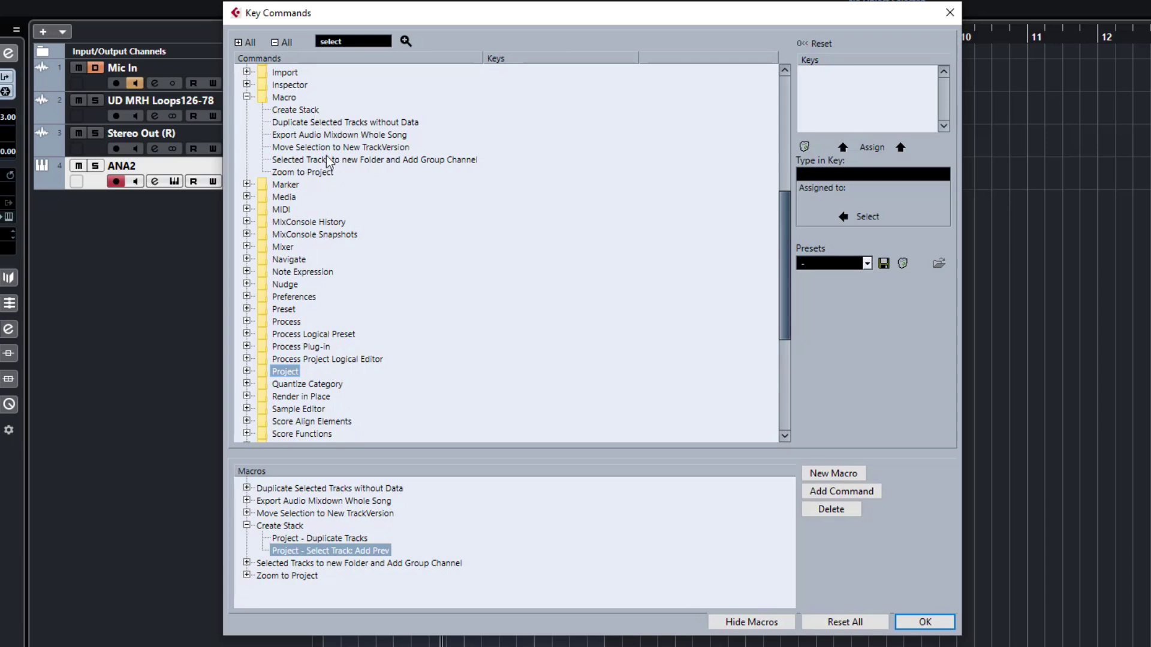
{"action": "left_click", "coordinate": [346, 160]}
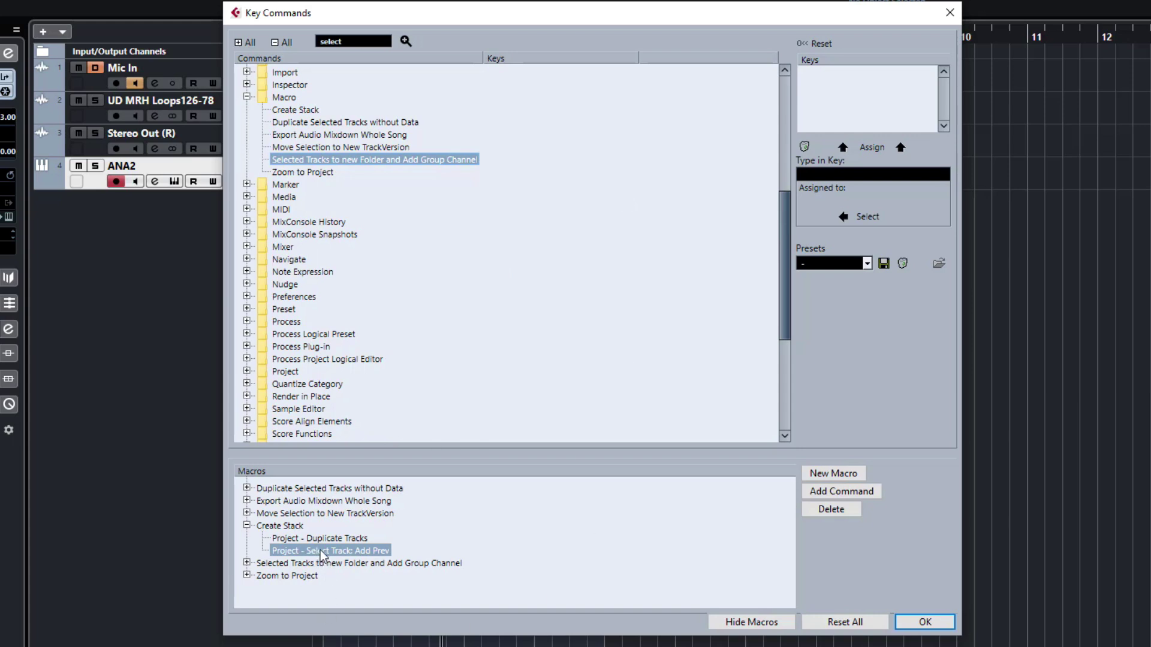
{"action": "left_click", "coordinate": [859, 491]}
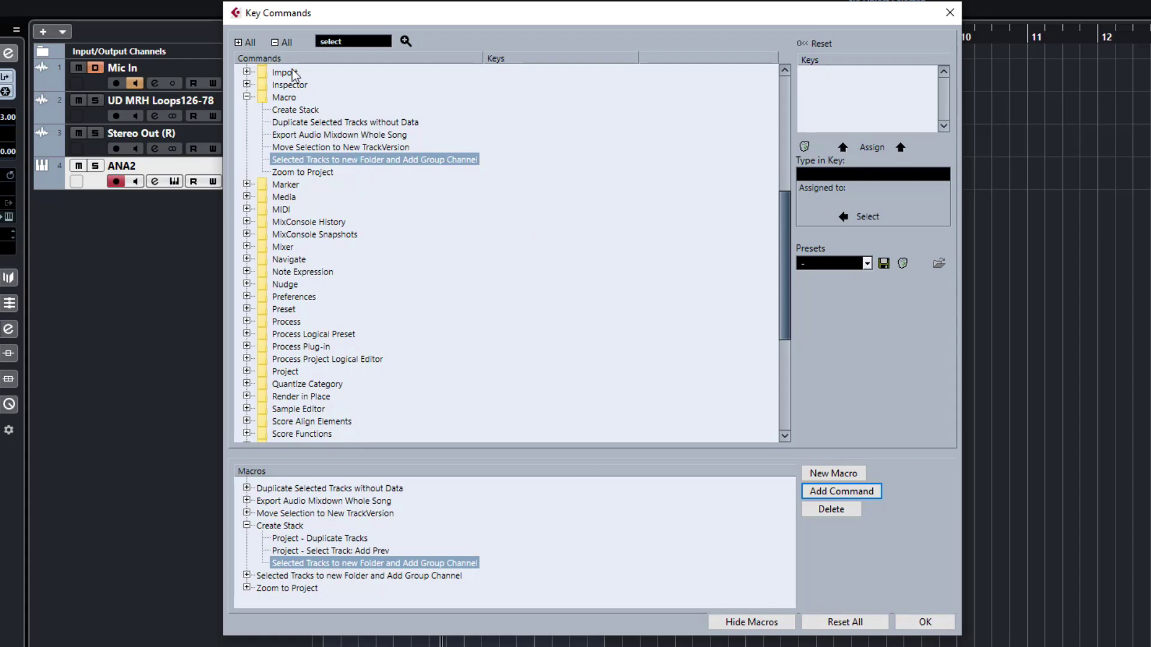
{"action": "left_click", "coordinate": [281, 110]}
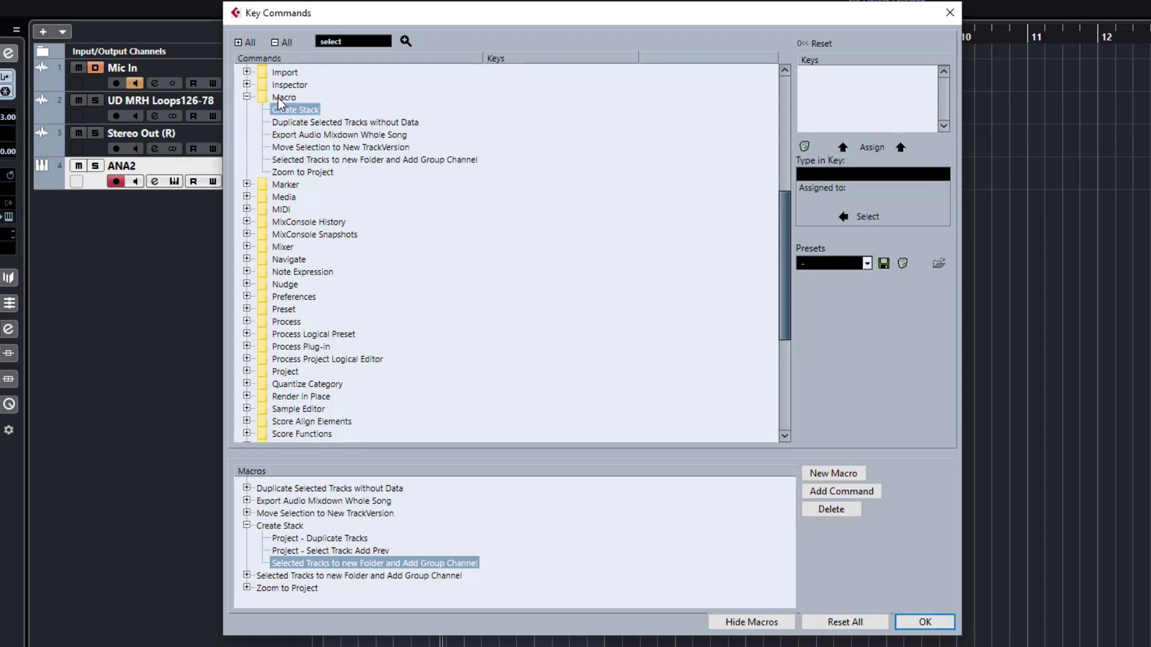
Assign the Shift+W shortcut to Create Stack and close Key Commands with OK
{"action": "left_click", "coordinate": [880, 175]}
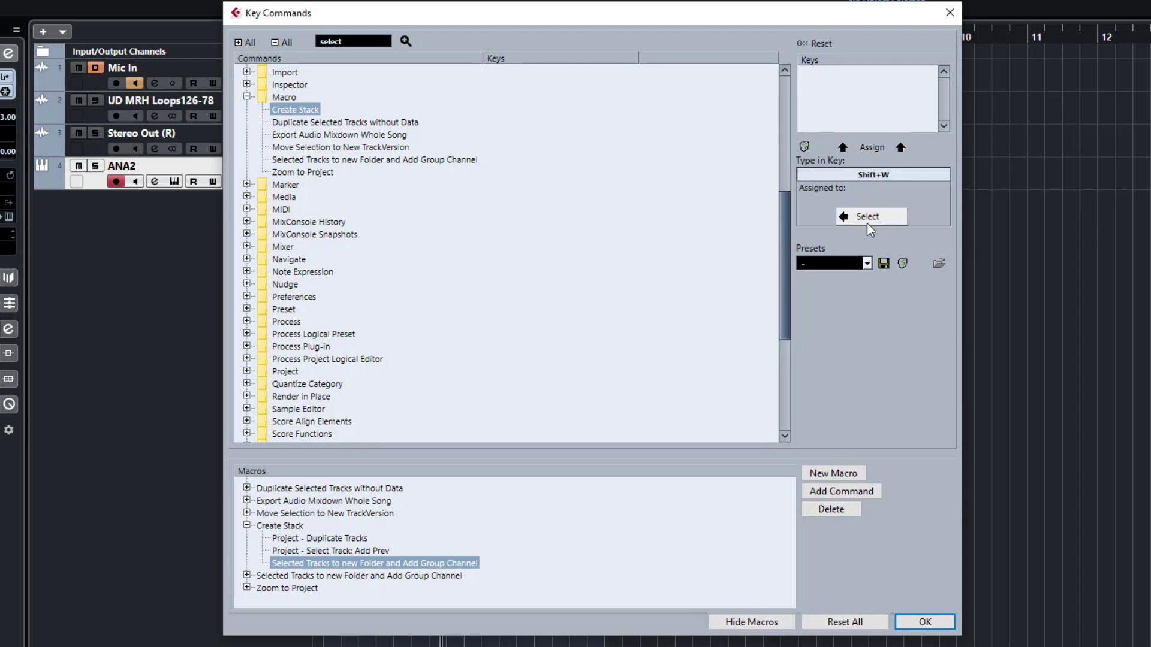
{"action": "left_click", "coordinate": [872, 150]}
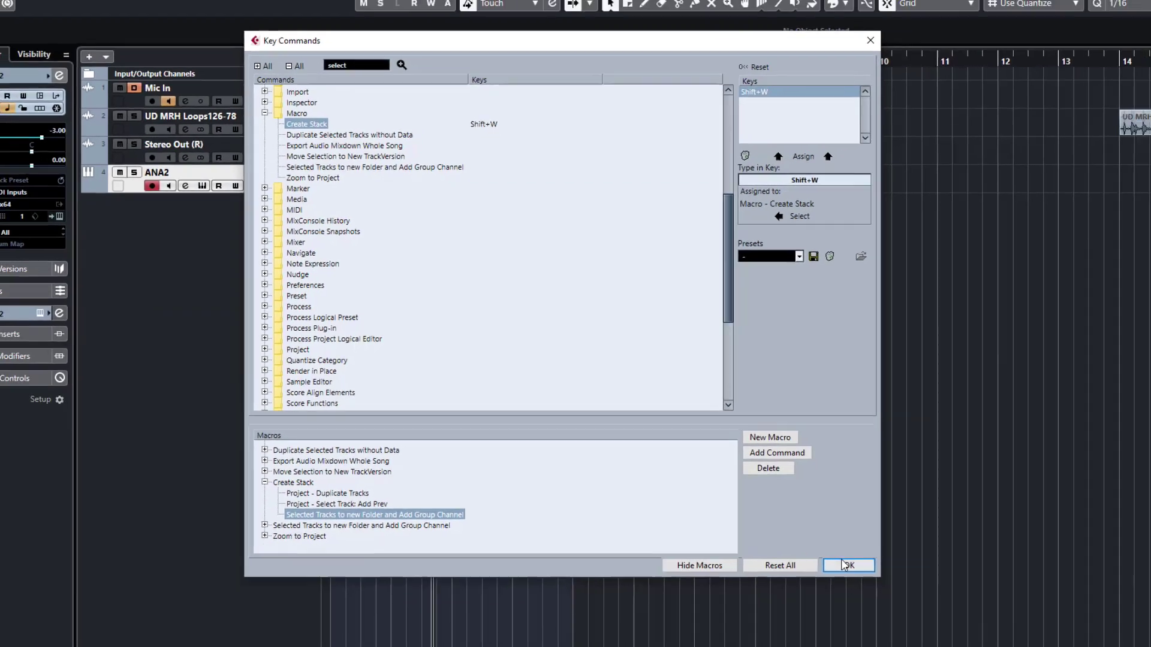
{"action": "left_click", "coordinate": [924, 622]}
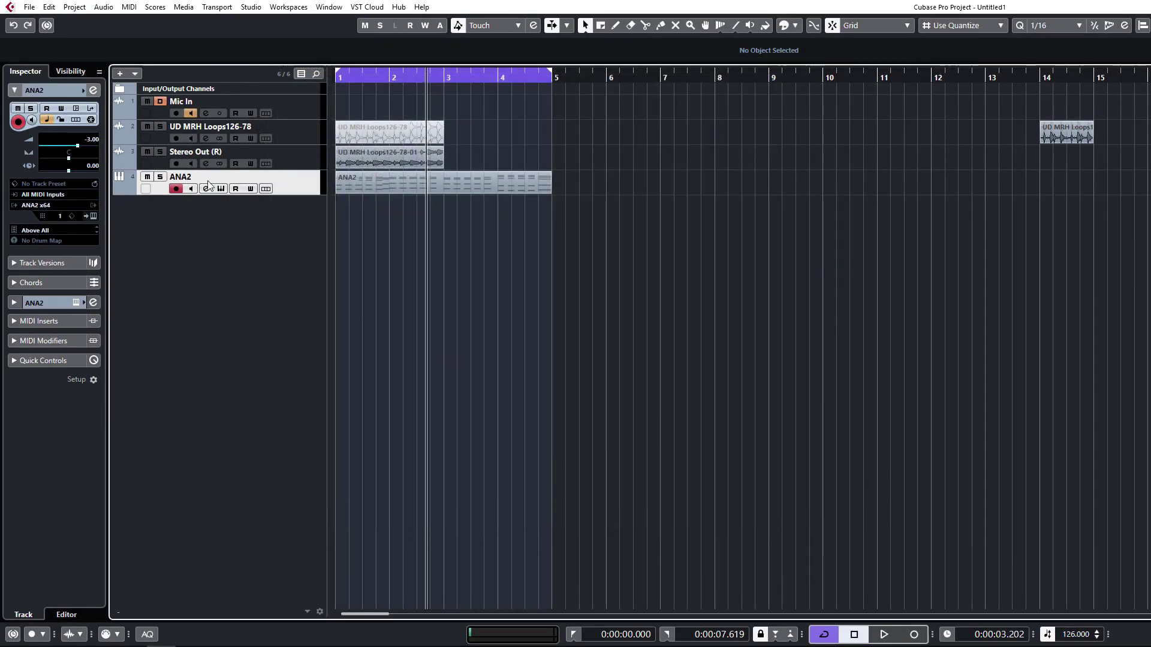
{"action": "left_click", "coordinate": [412, 193]}
{"action": "key", "text": "Home"}
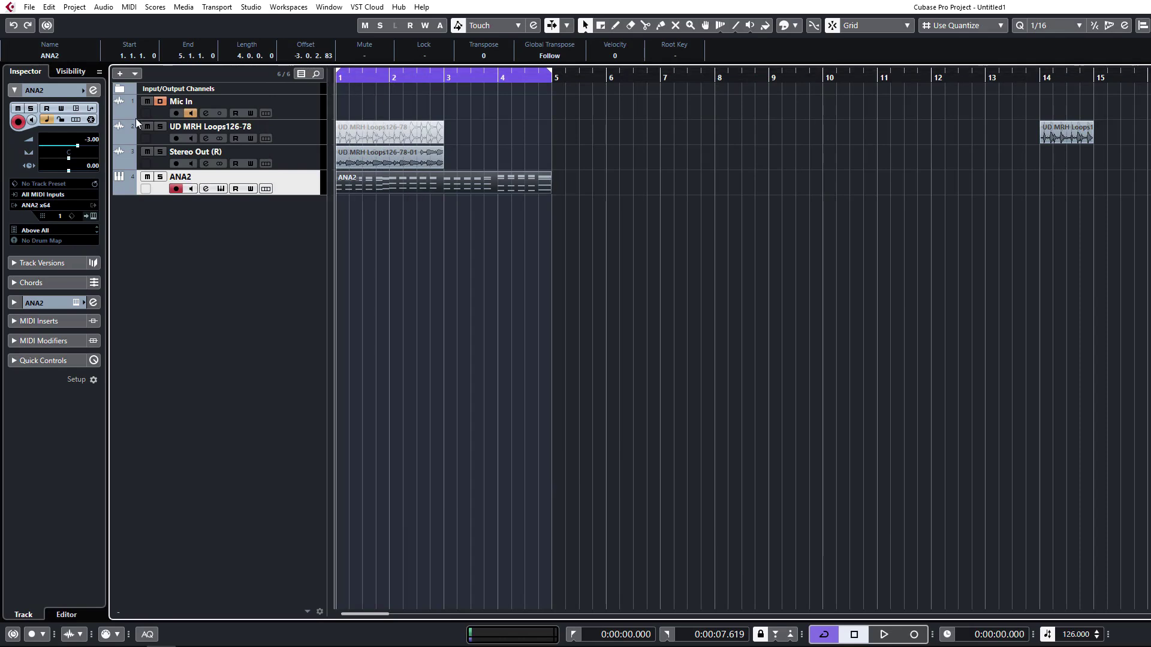
{"action": "key", "text": "space"}
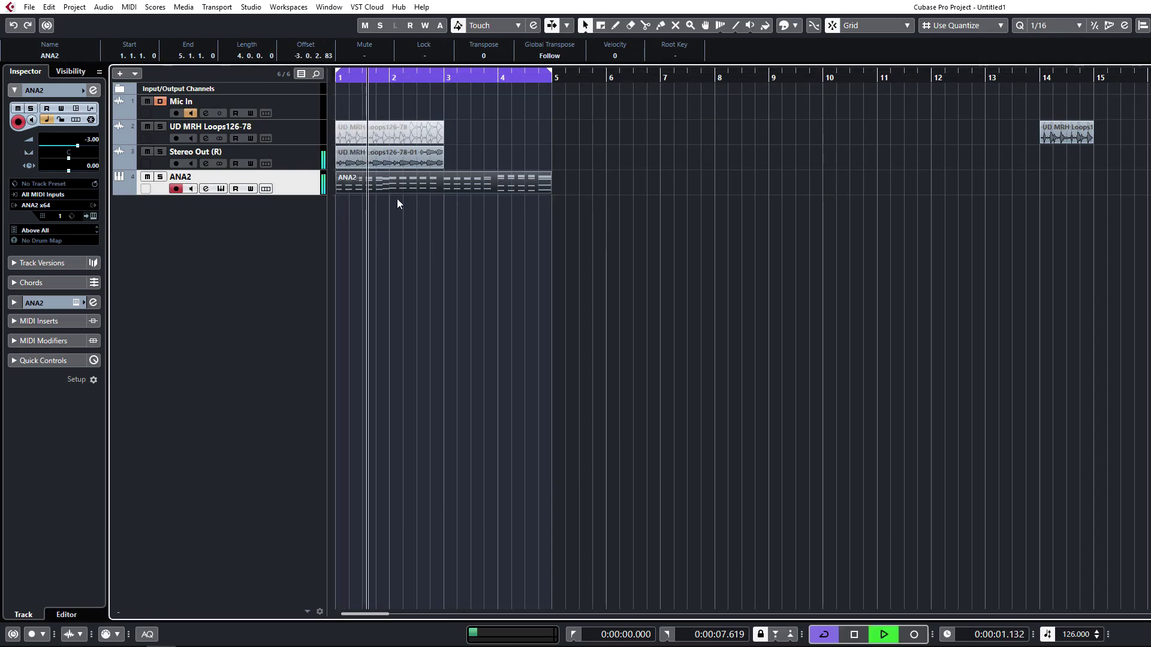
{"action": "left_click", "coordinate": [512, 223]}
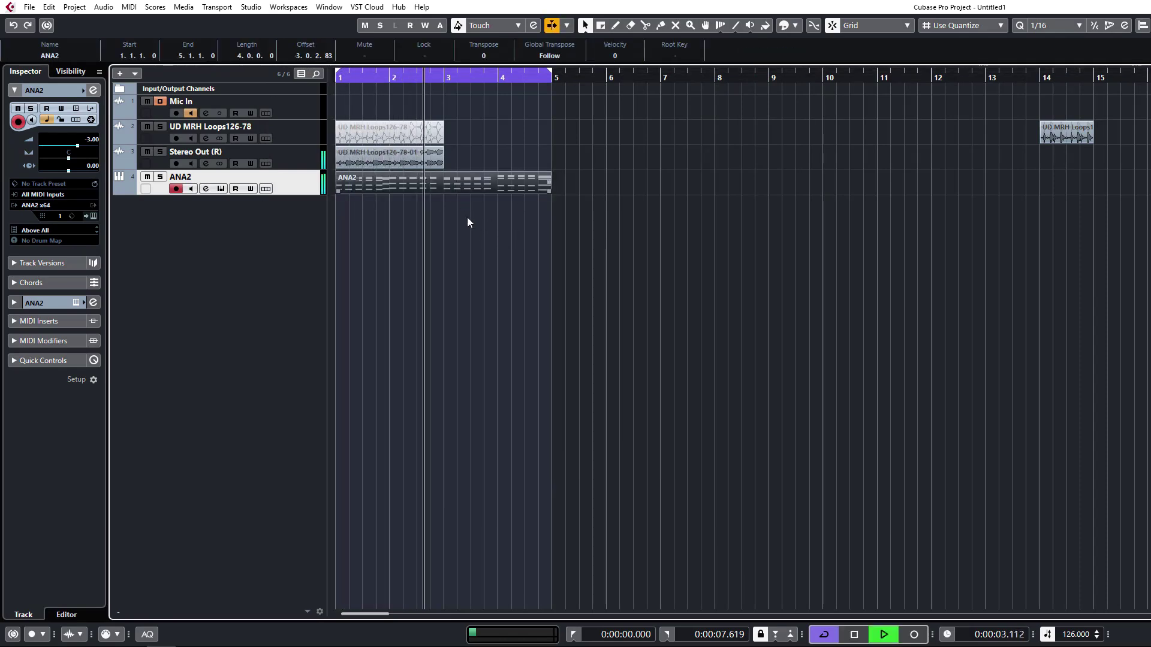
{"action": "left_click", "coordinate": [471, 231]}
{"action": "key", "text": "space"}
{"action": "left_click", "coordinate": [469, 186]}
{"action": "left_click", "coordinate": [459, 228]}
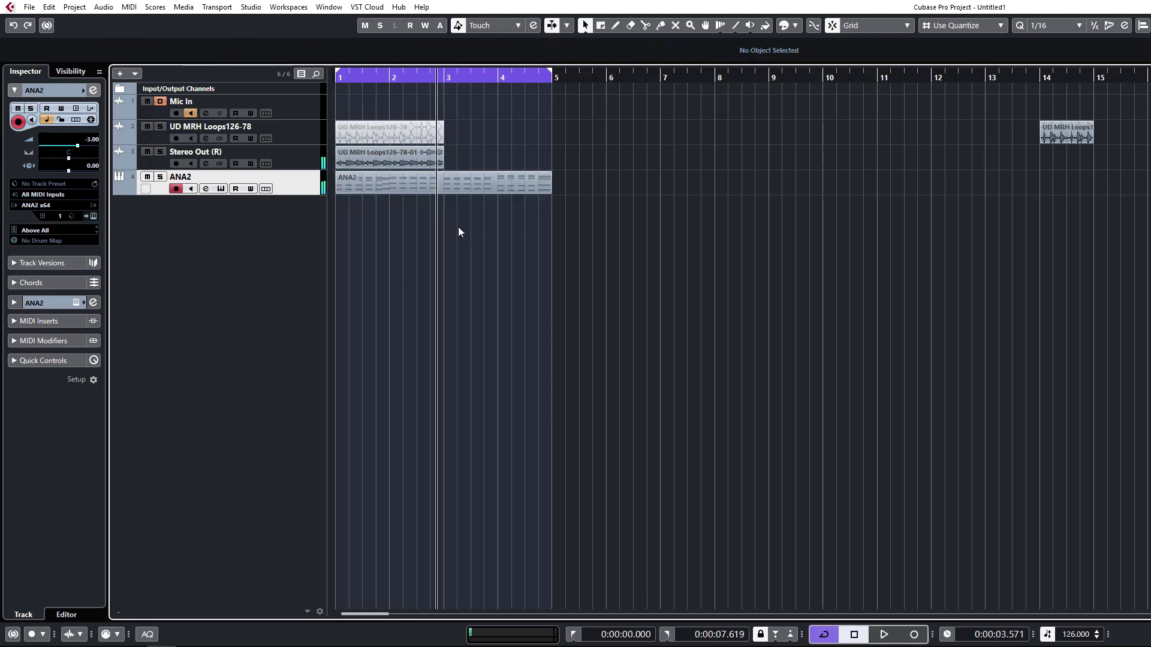
{"action": "left_click", "coordinate": [266, 189]}
{"action": "left_click", "coordinate": [266, 188]}
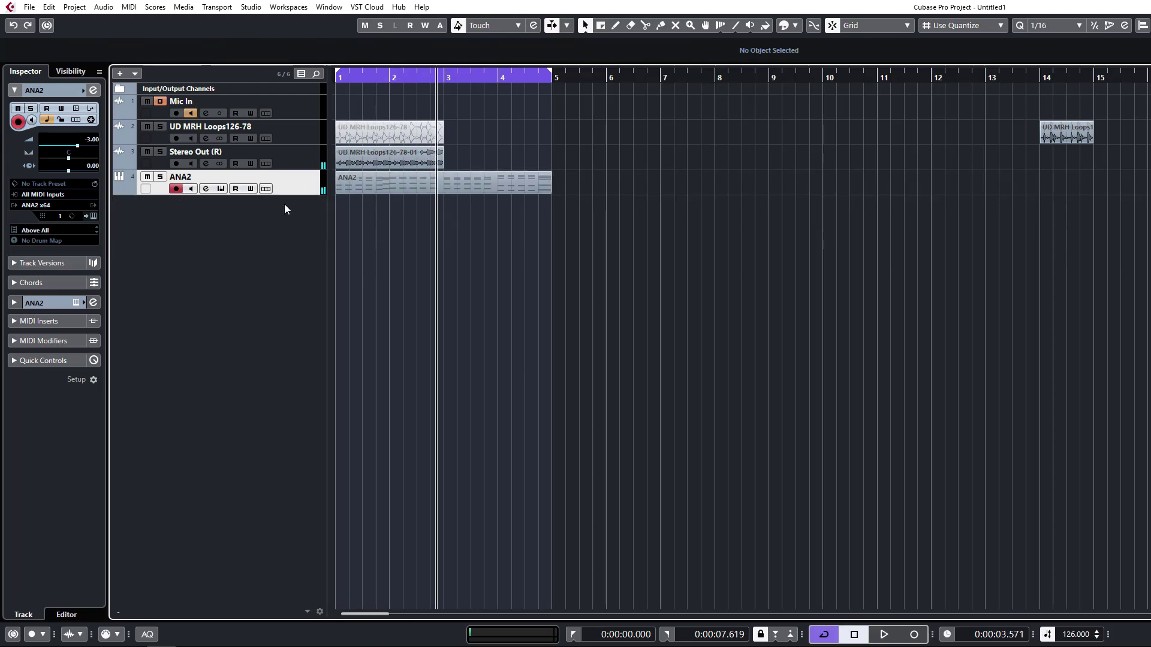
{"action": "left_click", "coordinate": [480, 185]}
{"action": "left_click", "coordinate": [620, 166]}
{"action": "left_click", "coordinate": [454, 192]}
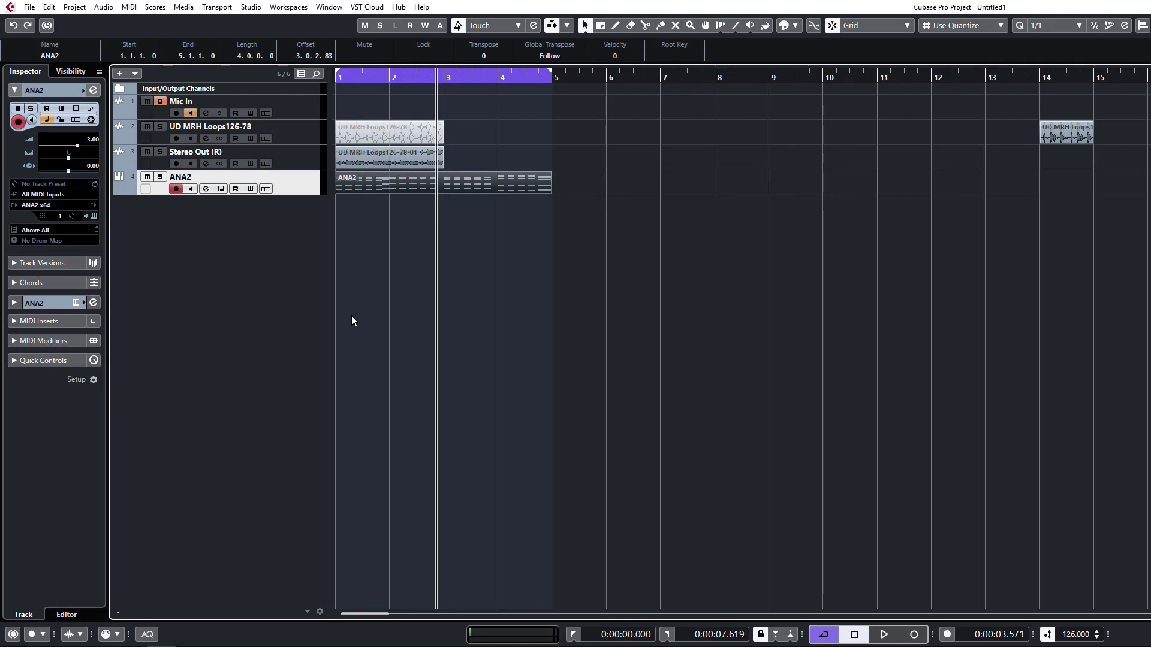
Run Create Stack on ANA2 and name the new group channel 'Lead SYnth Stack'
{"action": "key", "text": "ctrl+g"}
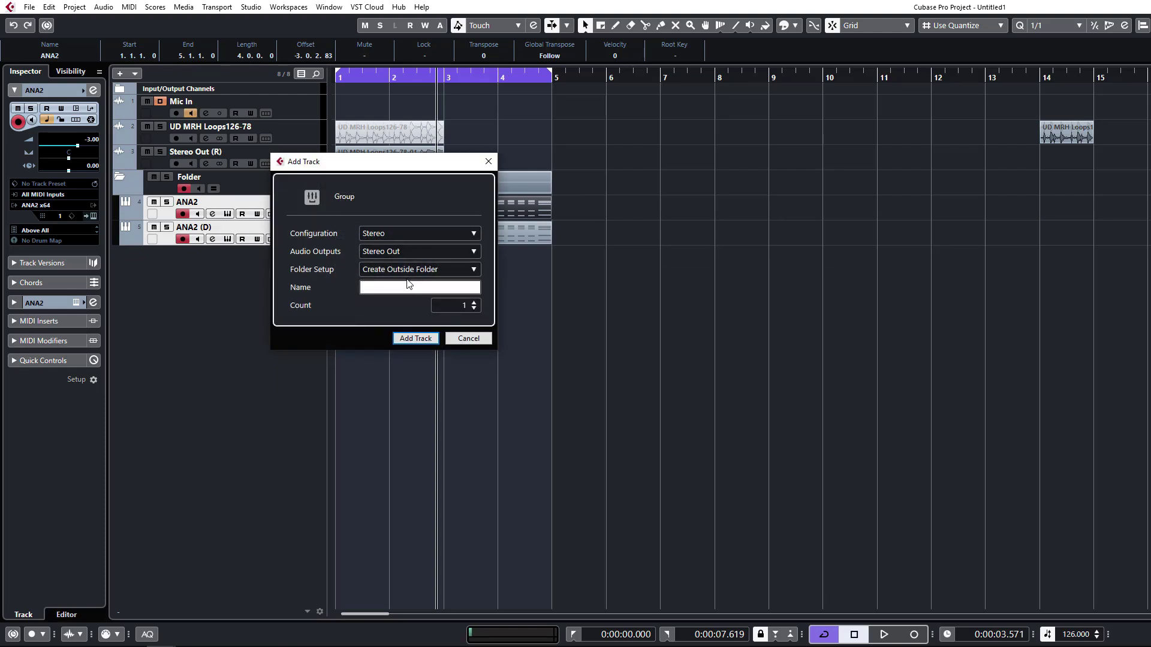
{"action": "type", "text": "Lead SYnth Stack"}
{"action": "key", "text": "Return"}
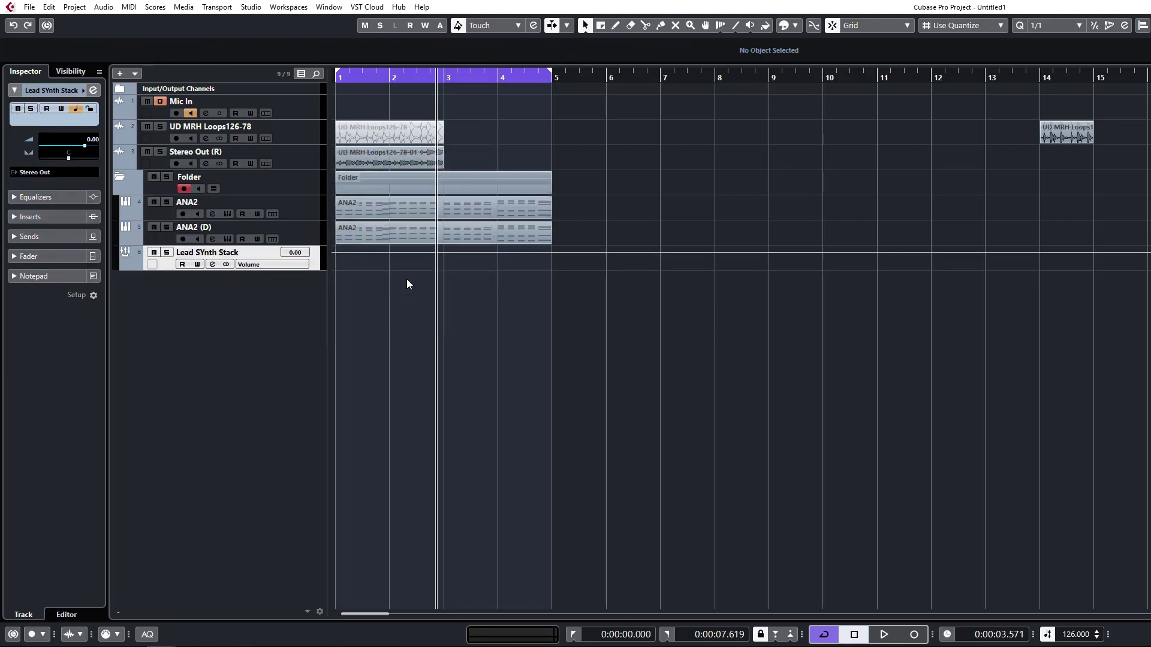
Check the folder's ANA2, ANA2 (D) and Lead SYnth Stack tracks and the group's channel settings
{"action": "left_click", "coordinate": [308, 203]}
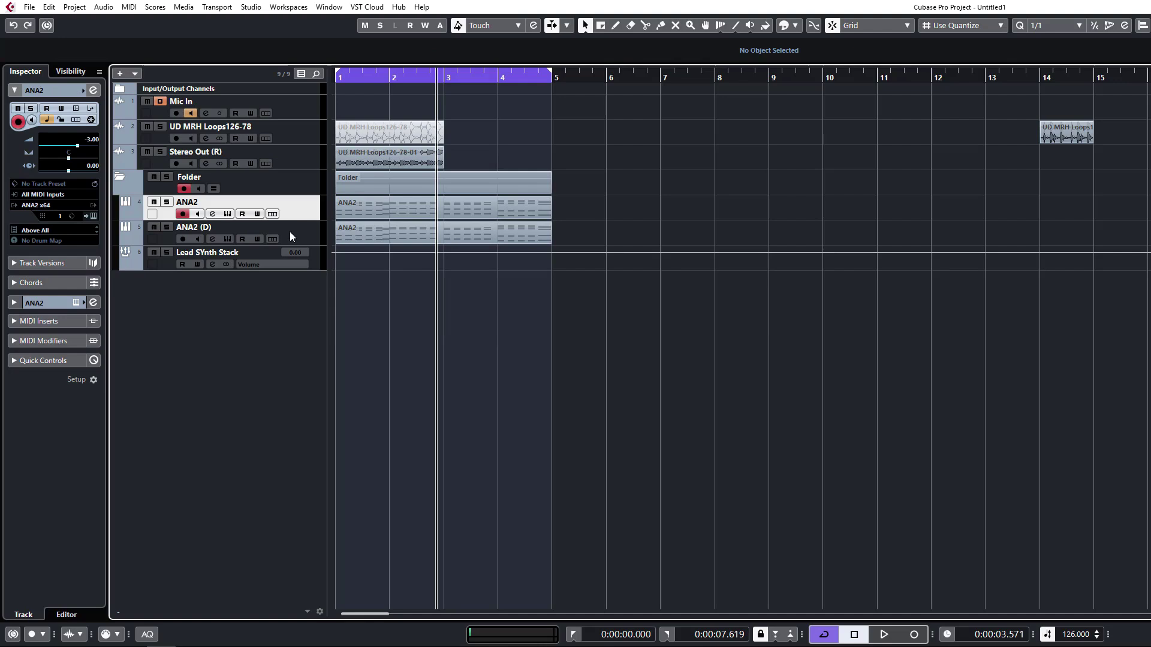
{"action": "left_click", "coordinate": [293, 241]}
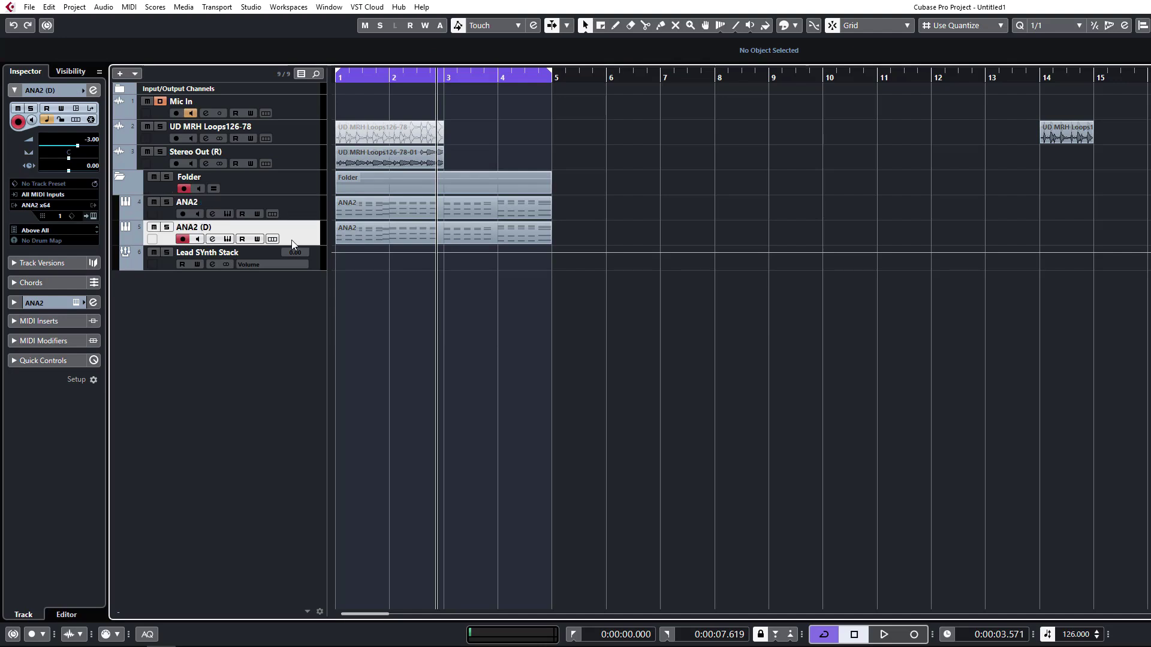
{"action": "left_click", "coordinate": [153, 266]}
{"action": "left_click", "coordinate": [213, 264]}
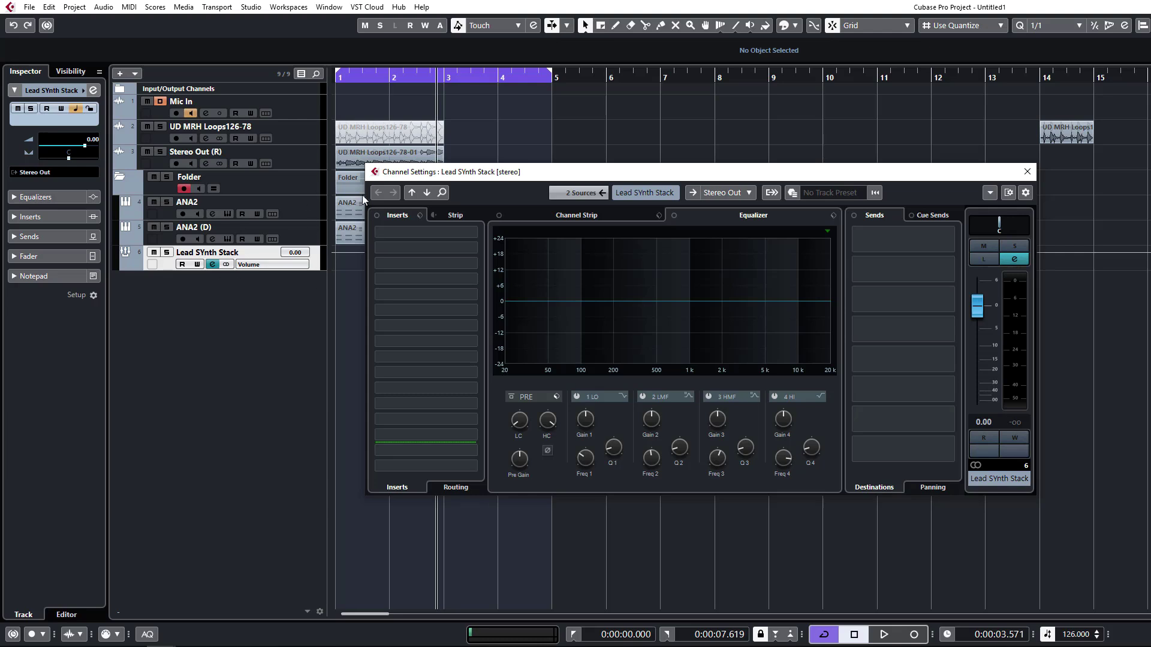
{"action": "left_click", "coordinate": [1026, 171]}
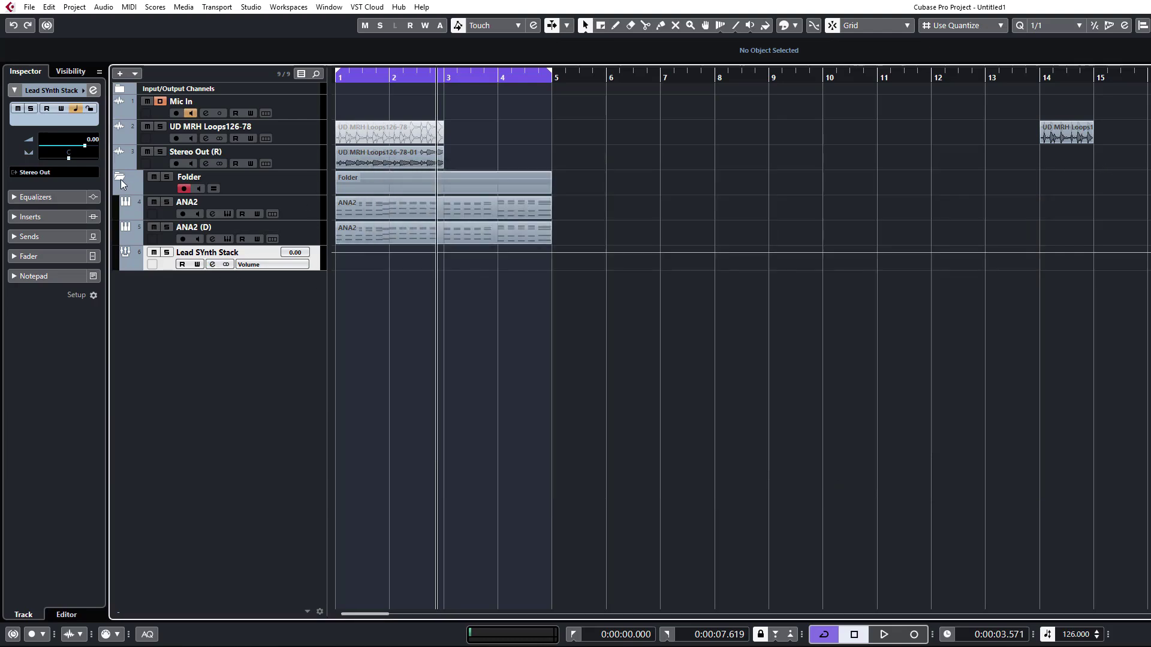
{"action": "left_click", "coordinate": [120, 178]}
{"action": "left_click", "coordinate": [121, 177]}
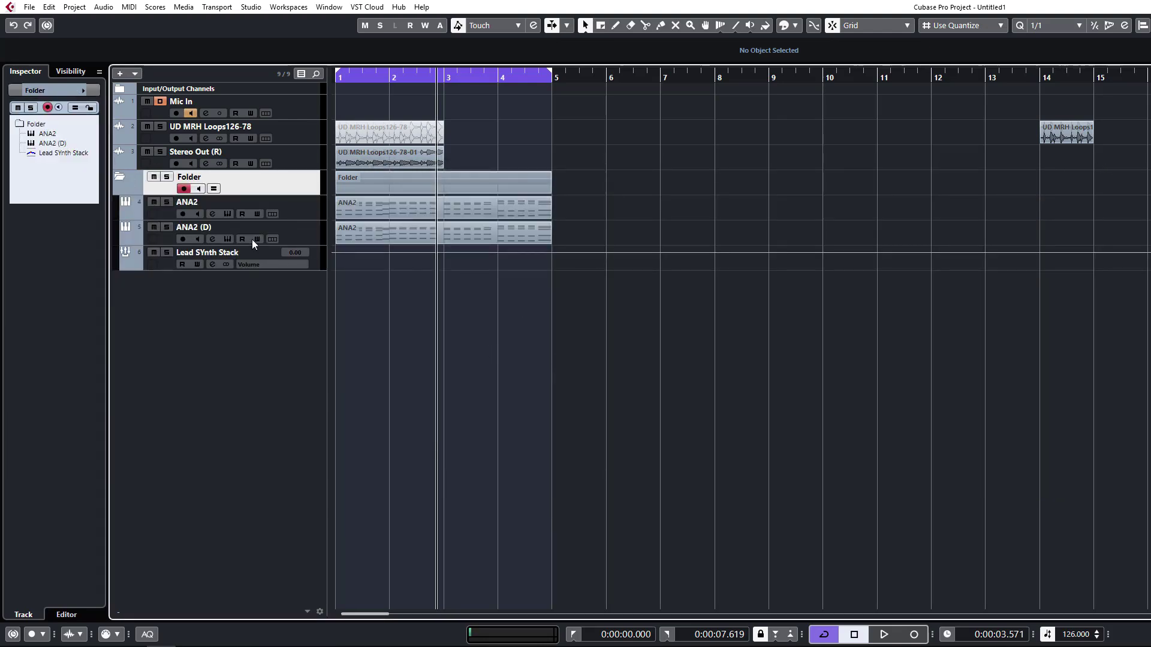
Open the ANA synth on ANA2 (D), solo it and audition presets during playback
{"action": "left_click", "coordinate": [228, 239]}
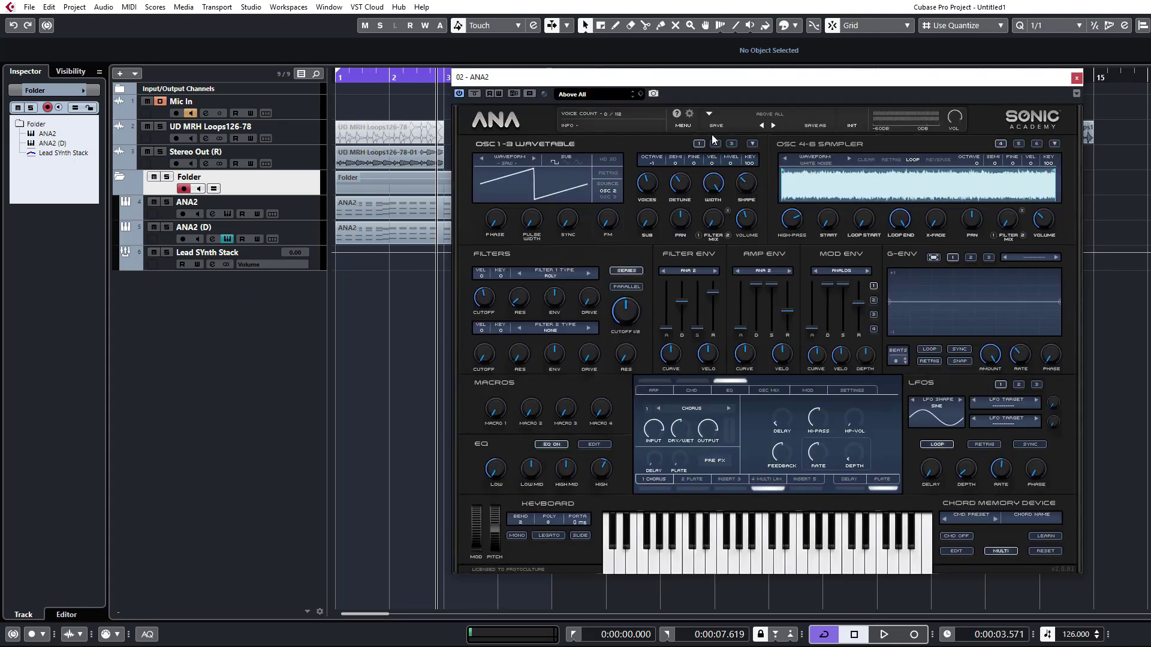
{"action": "key", "text": "s"}
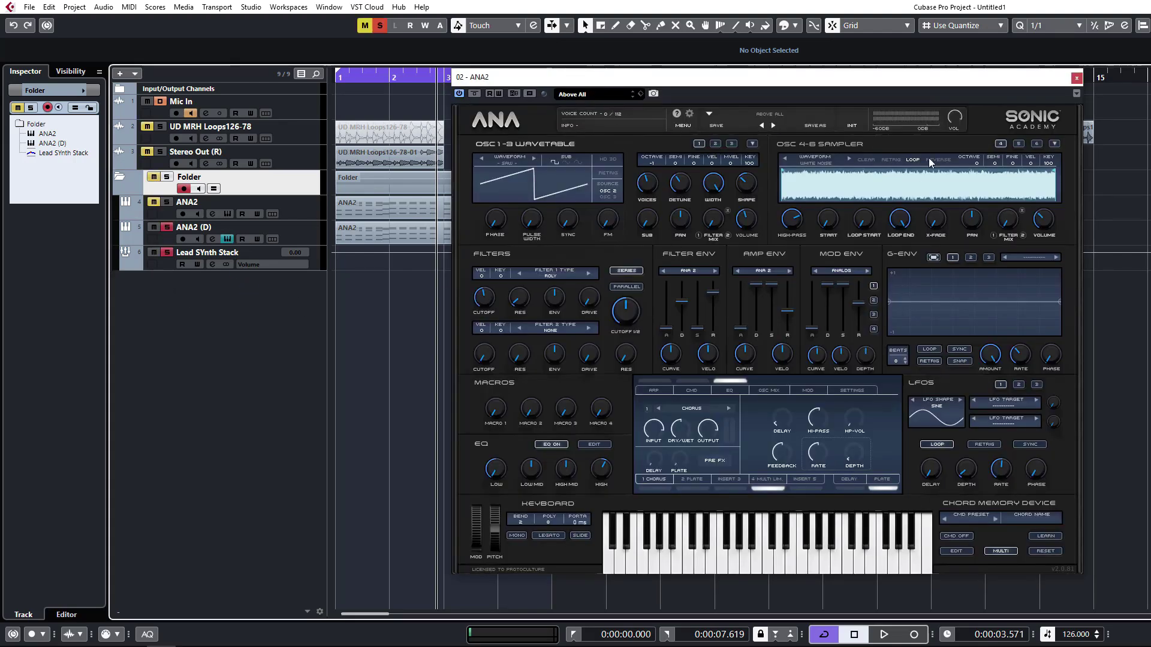
{"action": "key", "text": "space"}
{"action": "left_click", "coordinate": [773, 124]}
{"action": "key", "text": "space"}
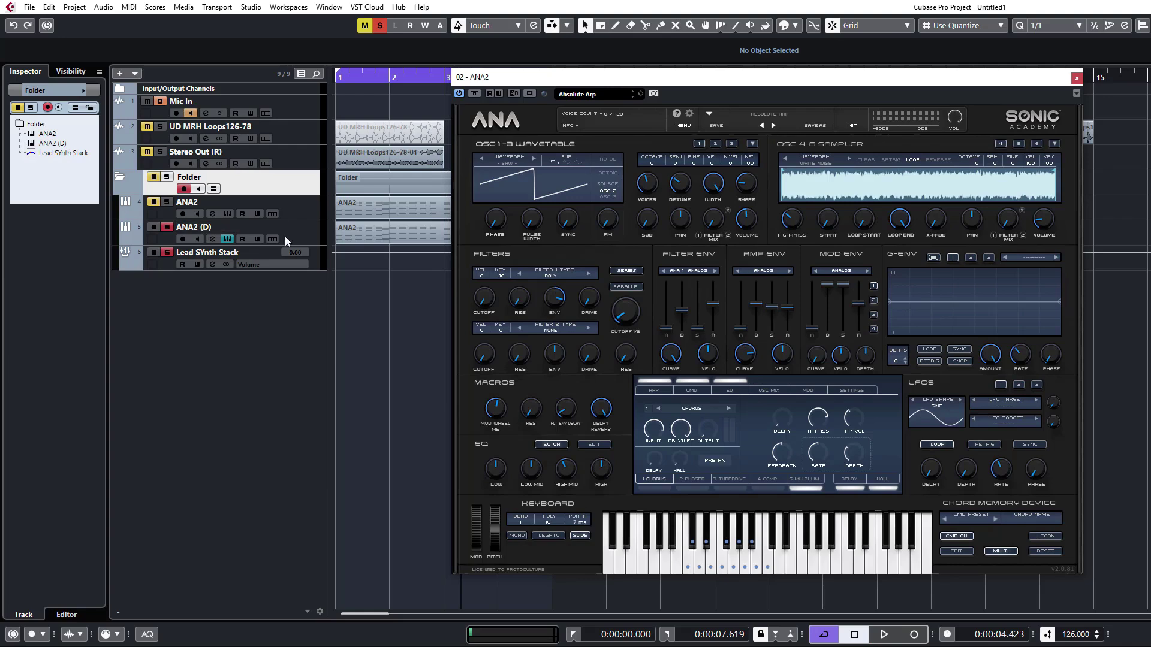
{"action": "left_click", "coordinate": [285, 243]}
{"action": "key", "text": "space"}
Step through the ANA presets to Analog Guitar, audition it, then unsolo and close the synth
{"action": "left_click", "coordinate": [773, 126]}
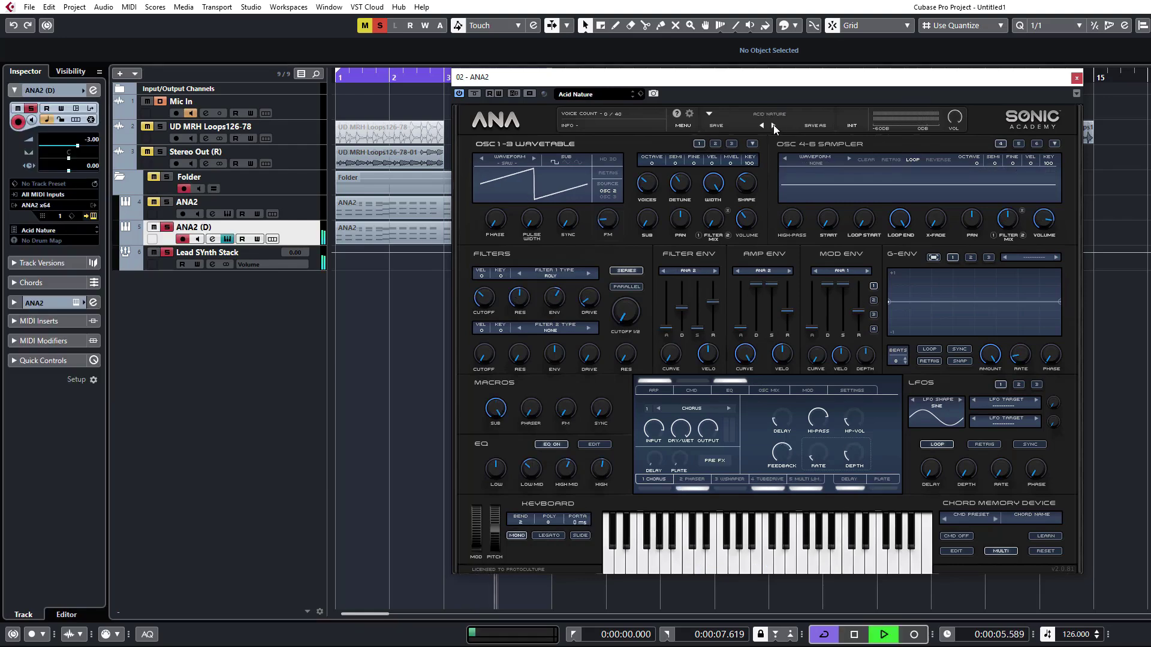
{"action": "left_click", "coordinate": [773, 126]}
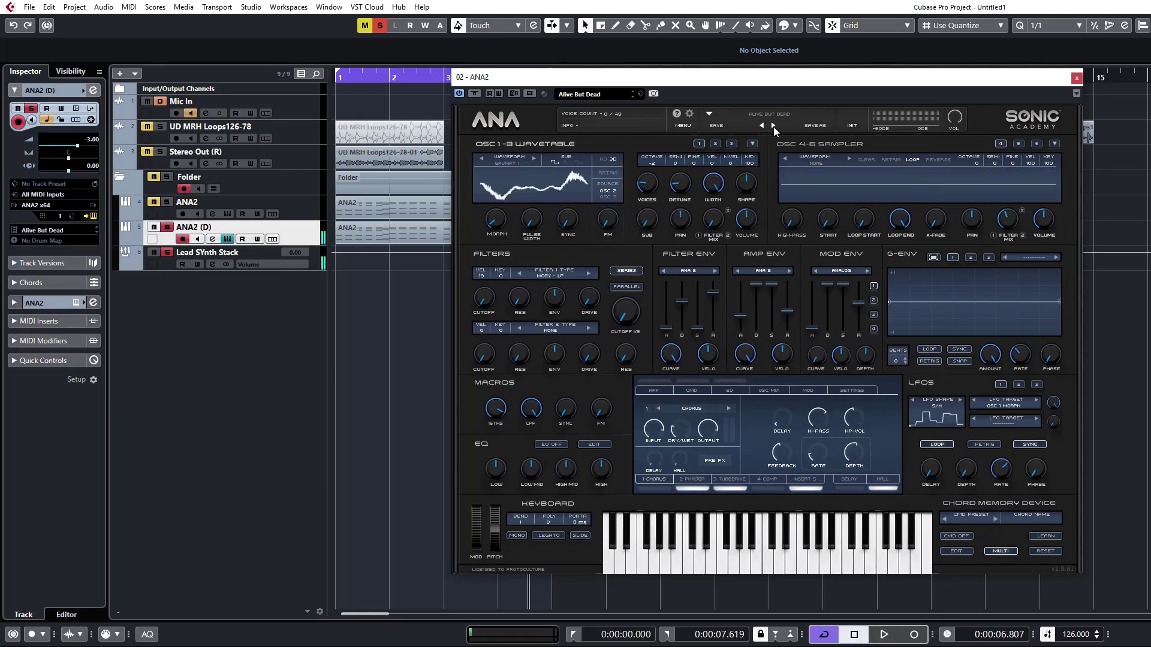
{"action": "left_click", "coordinate": [773, 126]}
{"action": "left_click", "coordinate": [773, 126]}
{"action": "left_click", "coordinate": [773, 126]}
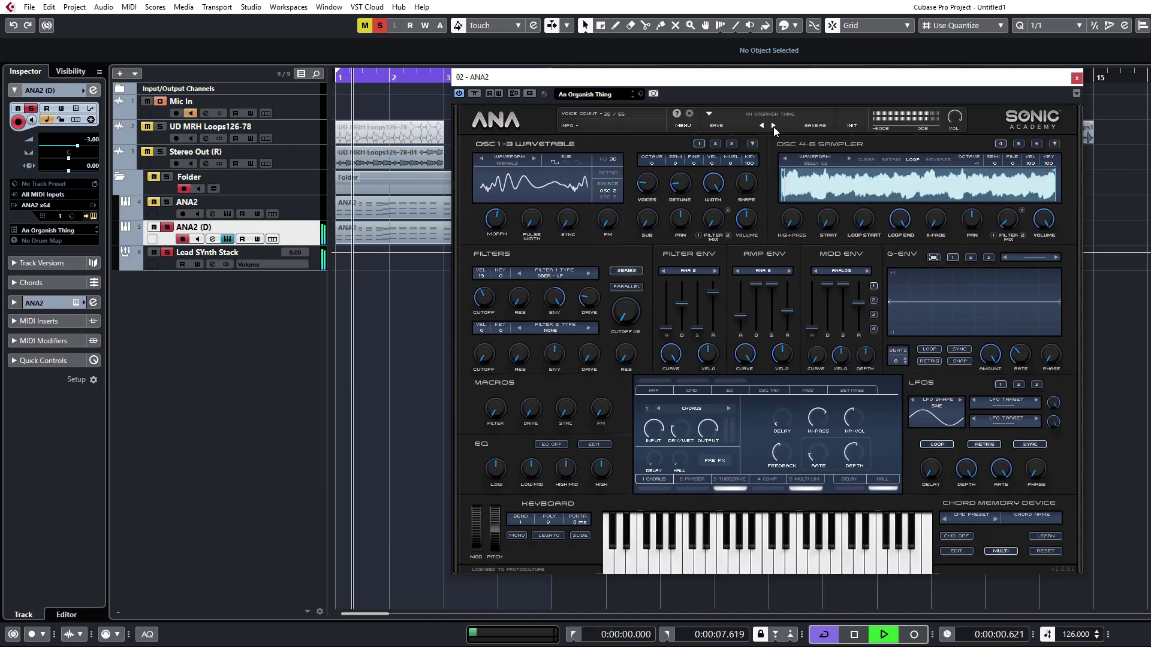
{"action": "left_click", "coordinate": [773, 126]}
{"action": "key", "text": "space"}
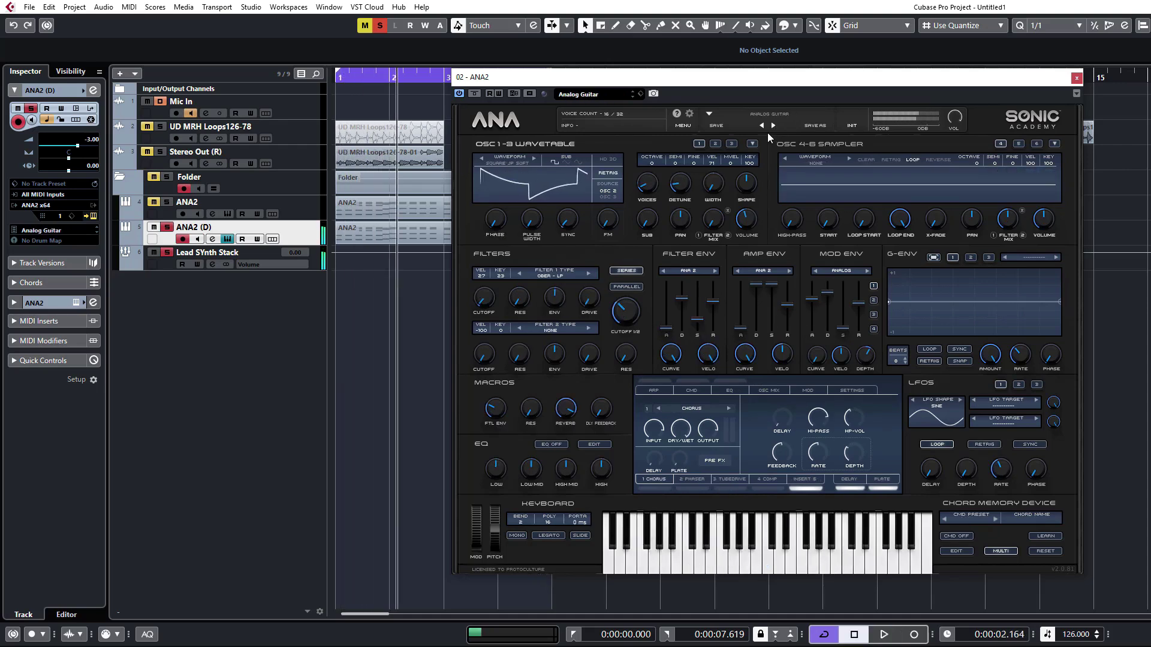
{"action": "key", "text": "space"}
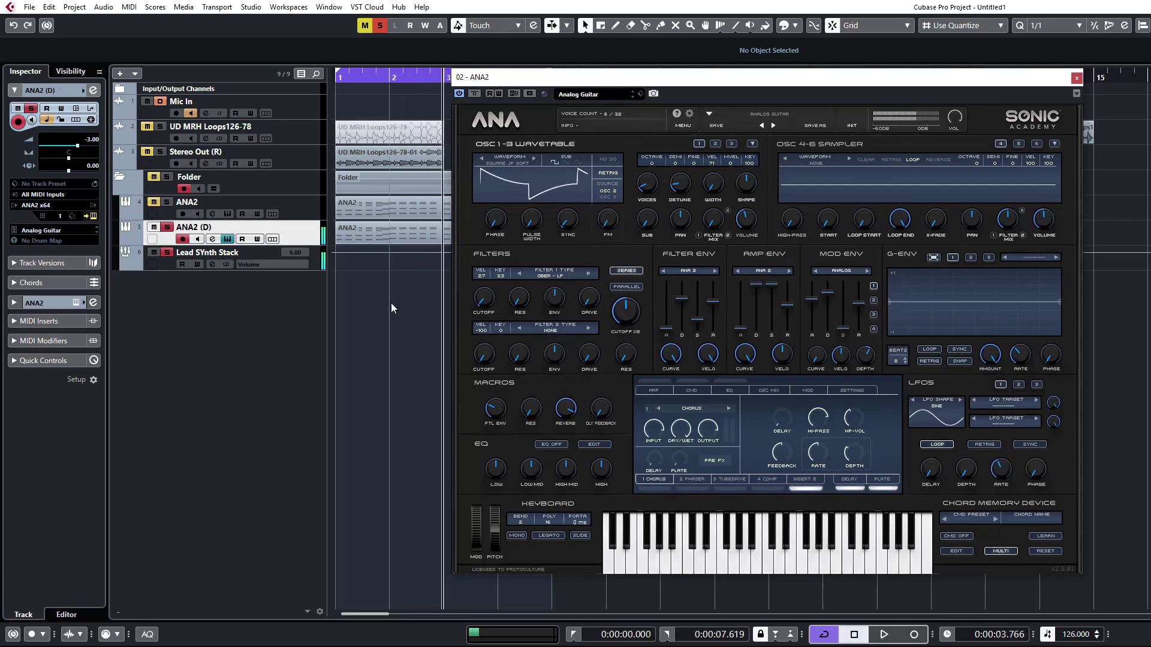
{"action": "key", "text": "space"}
{"action": "left_click", "coordinate": [167, 227]}
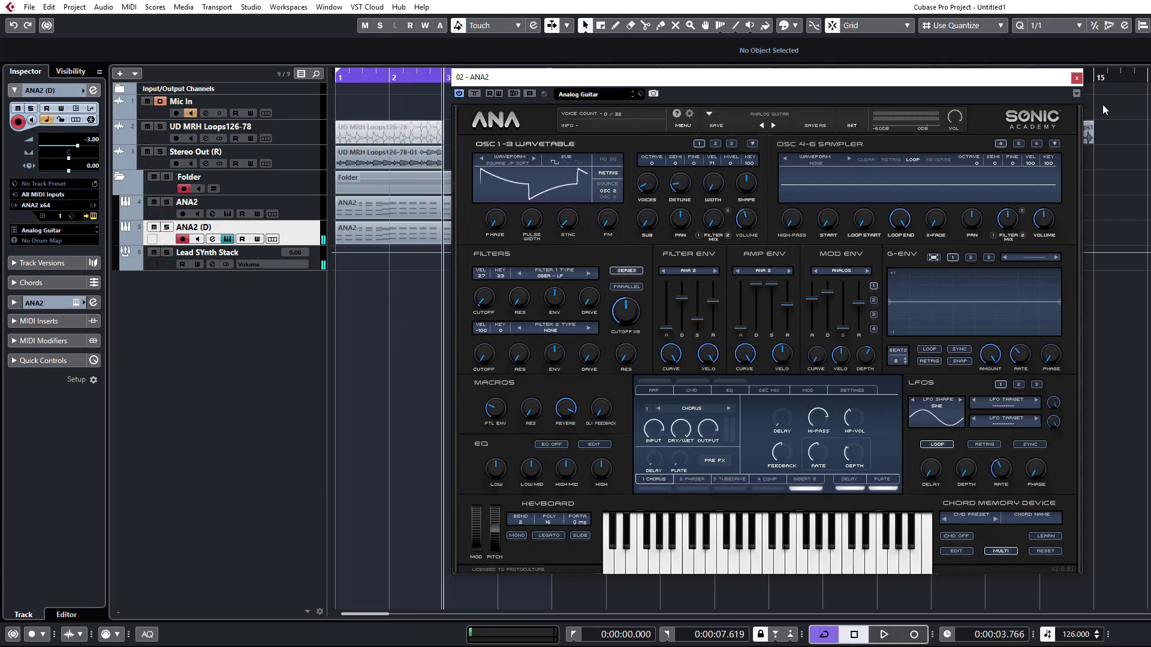
{"action": "left_click", "coordinate": [1077, 77]}
Play the stack from bar 1 and set Lead SYnth Stack's Pre low cut to about 85.5 Hz
{"action": "left_click", "coordinate": [353, 81]}
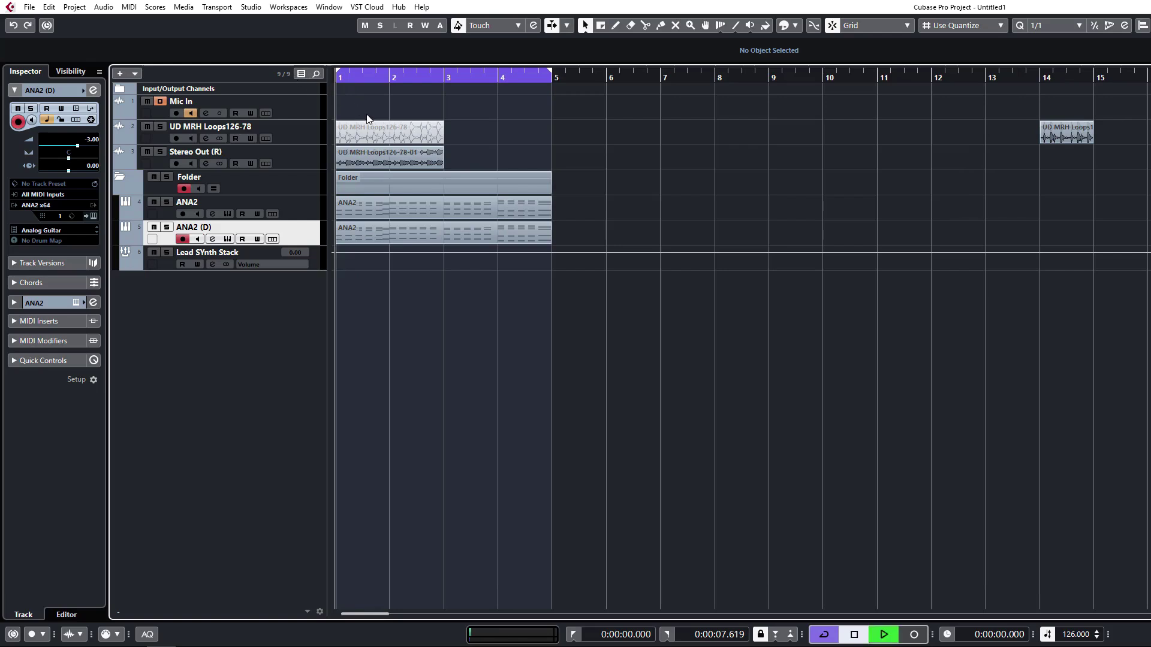
{"action": "key", "text": "space"}
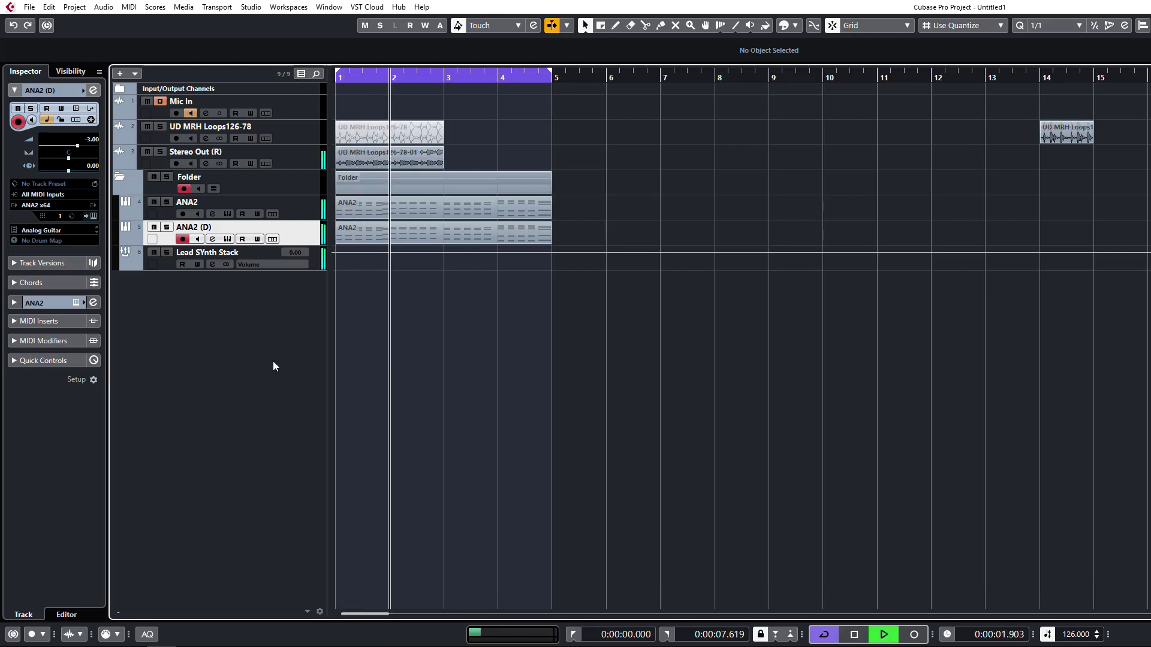
{"action": "left_click", "coordinate": [213, 264]}
{"action": "left_click_drag", "start_coordinate": [519, 432], "coordinate": [529, 406]}
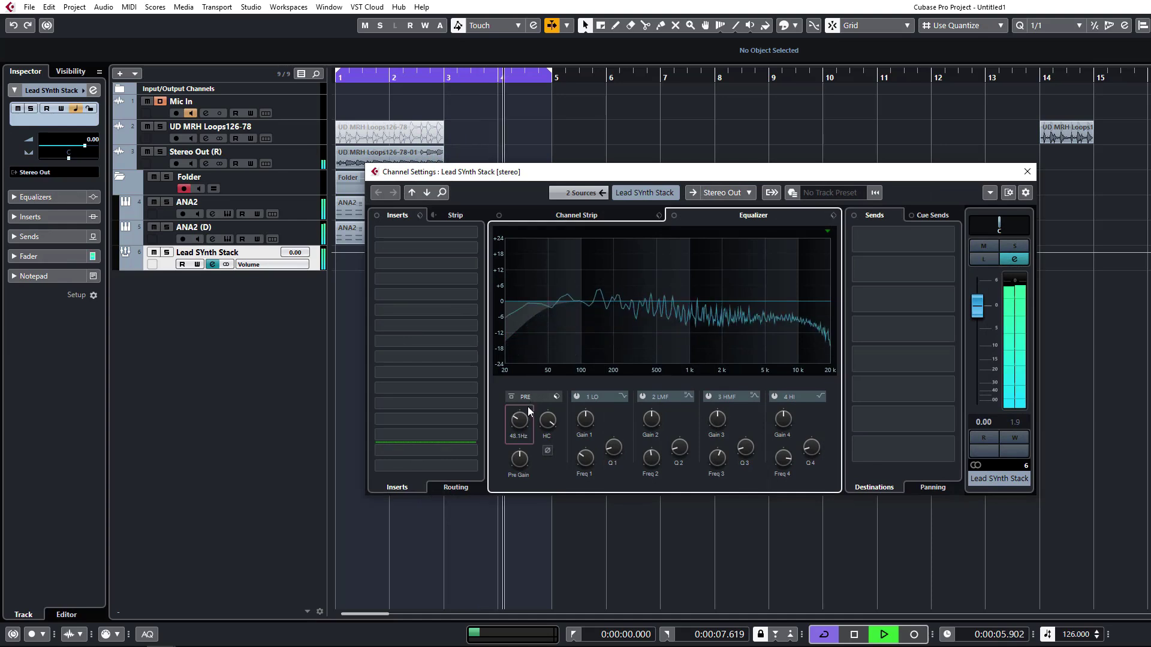
{"action": "left_click", "coordinate": [294, 361]}
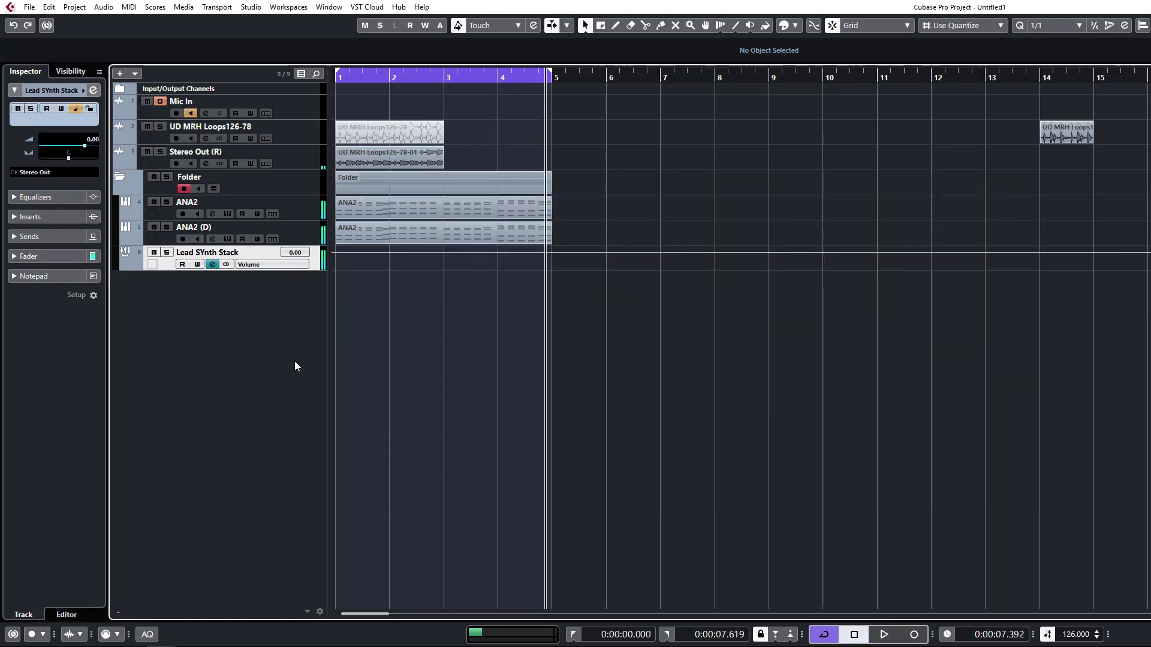